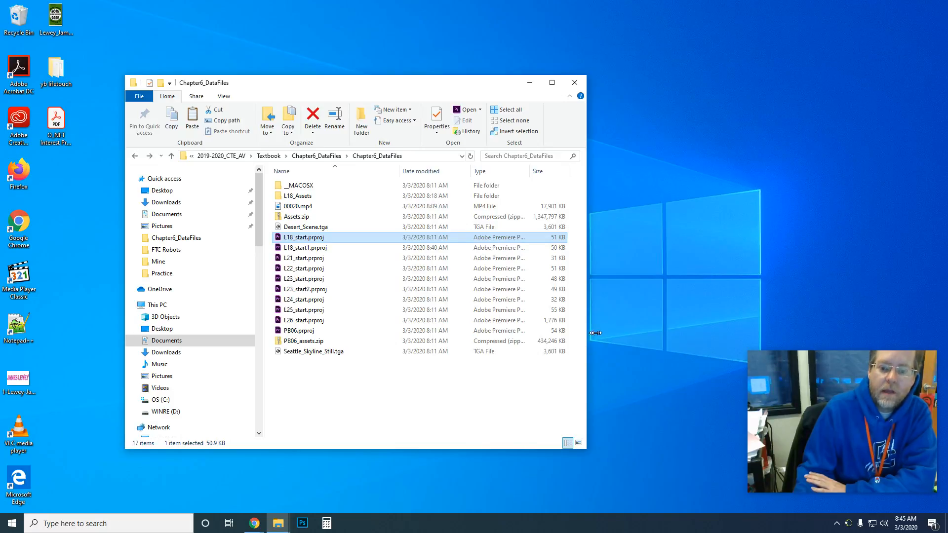
Widen the Chapter6_DataFiles folder window and its Type column
drag(586, 336, 635, 330)
drag(529, 172, 572, 173)
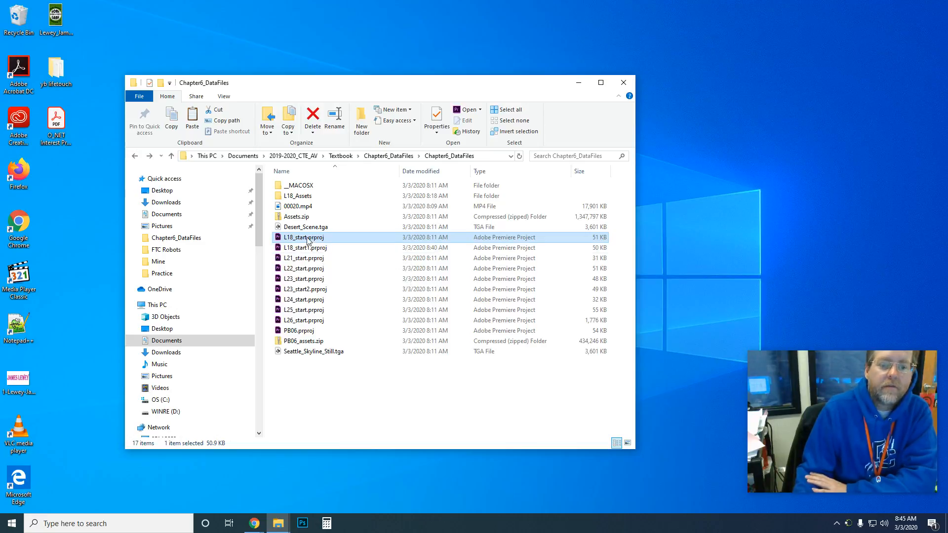
click(14, 525)
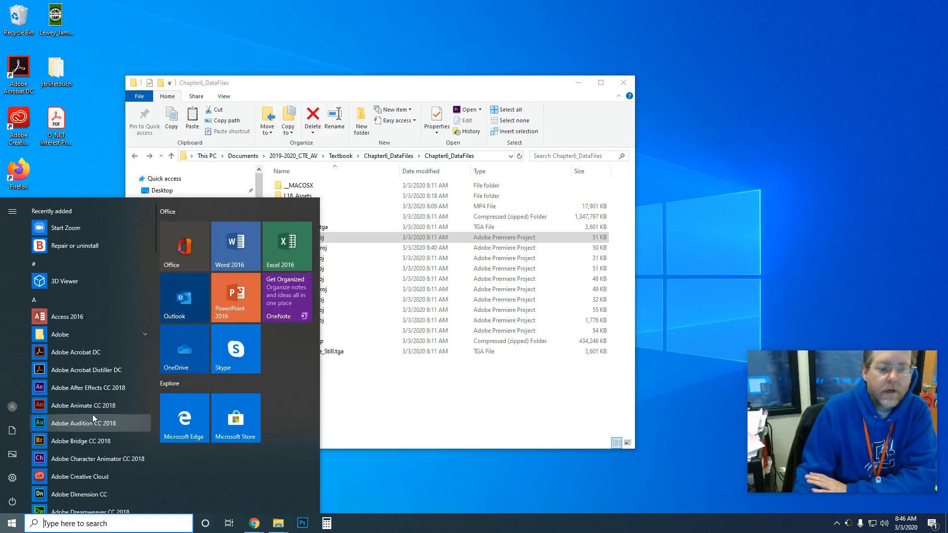
scroll(91, 402, down, 2)
scroll(93, 401, down, 5)
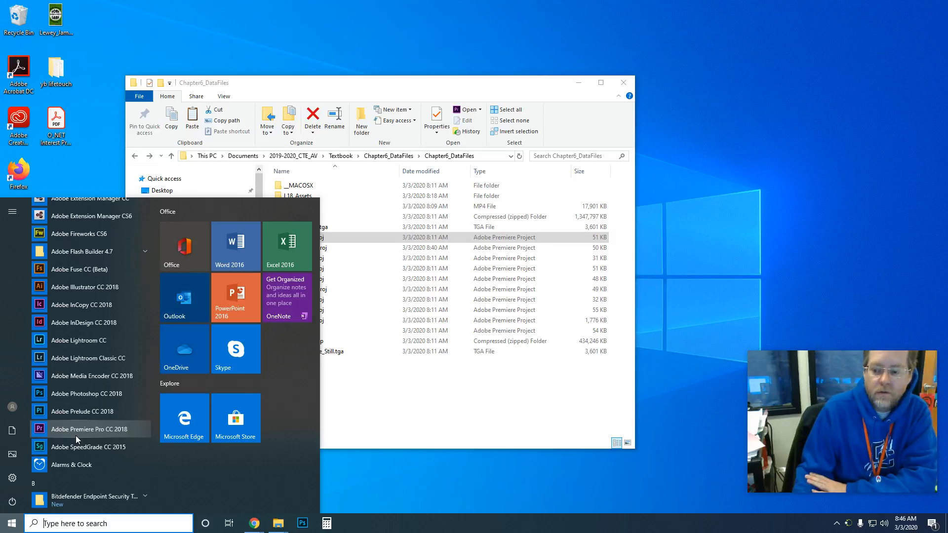
click(393, 398)
Open L18_start.prproj, converting it to a project named L18_start2, and move the playhead to 00;00;13;06
click(306, 239)
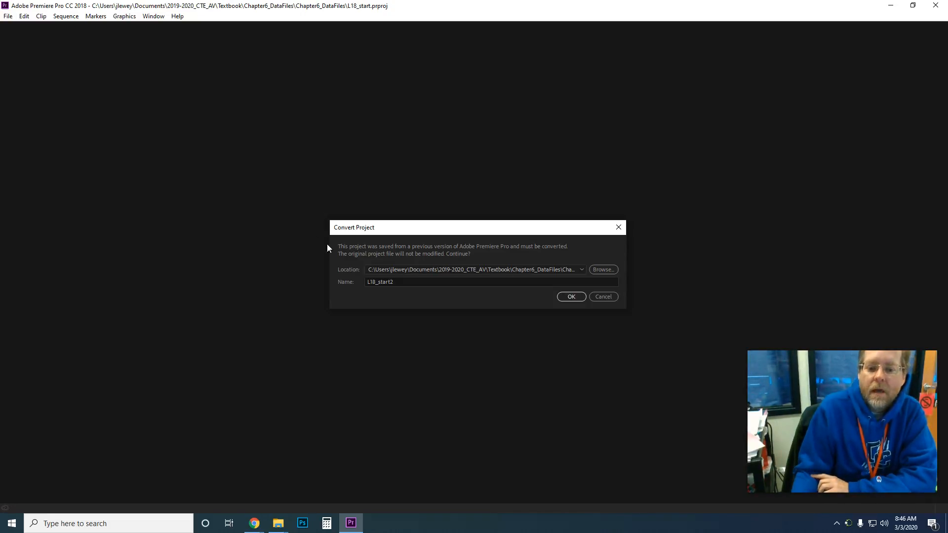
click(392, 282)
key(BackSpace)
text(2)
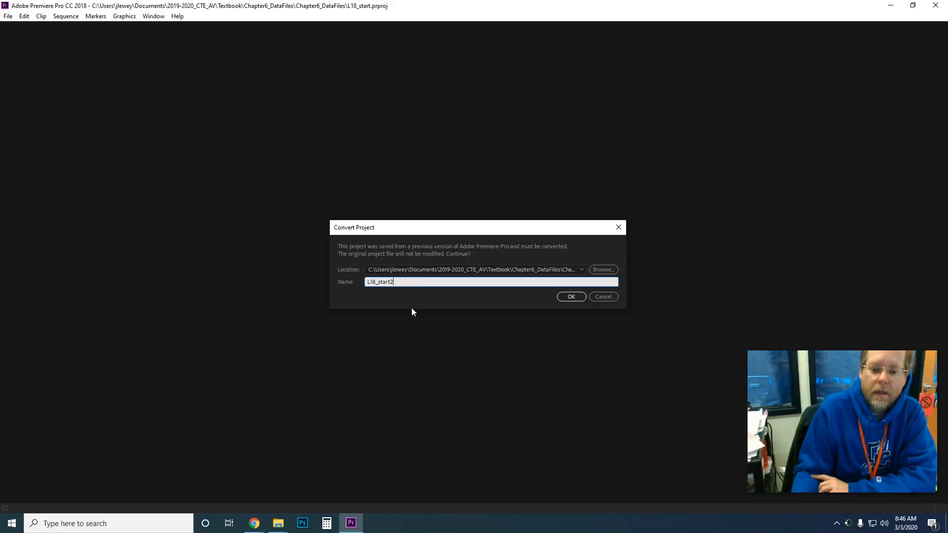
drag(396, 281, 393, 282)
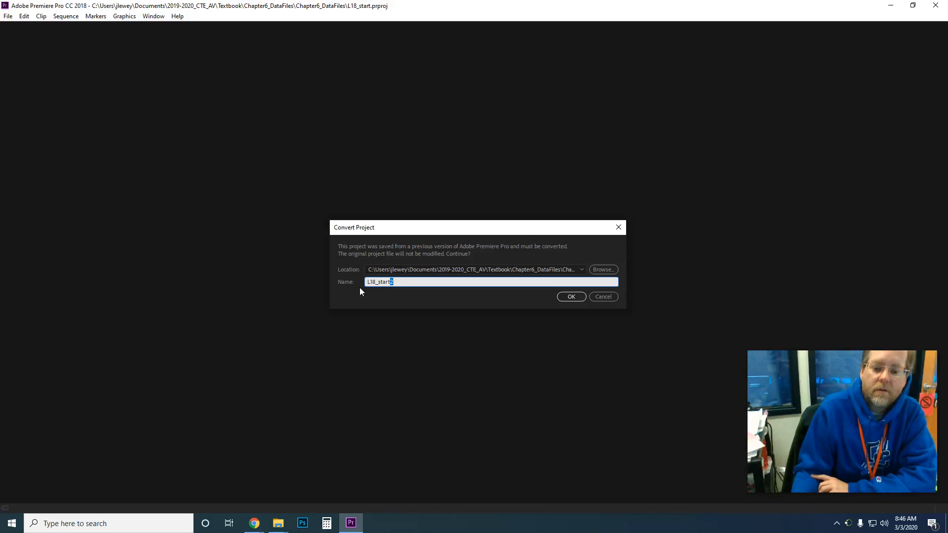
drag(393, 282, 367, 283)
click(396, 281)
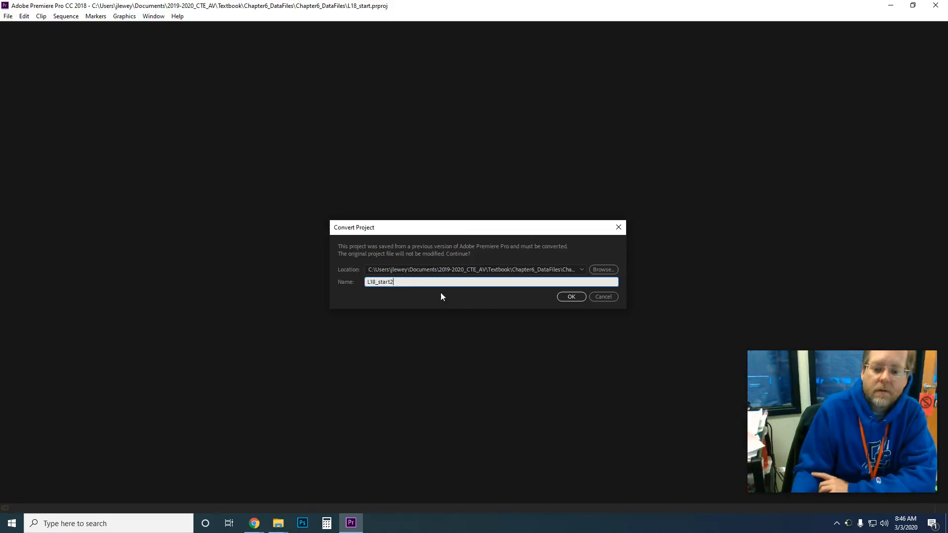
click(565, 298)
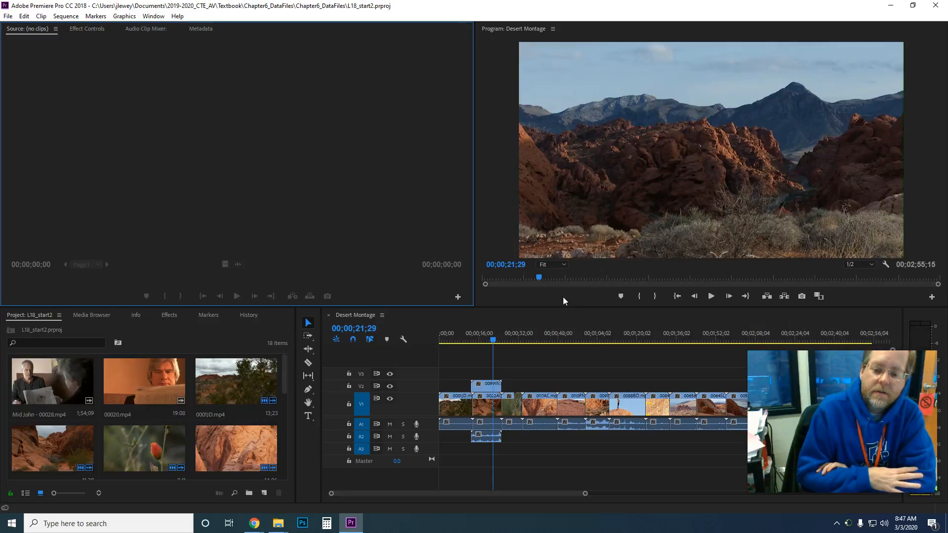
drag(498, 346, 472, 342)
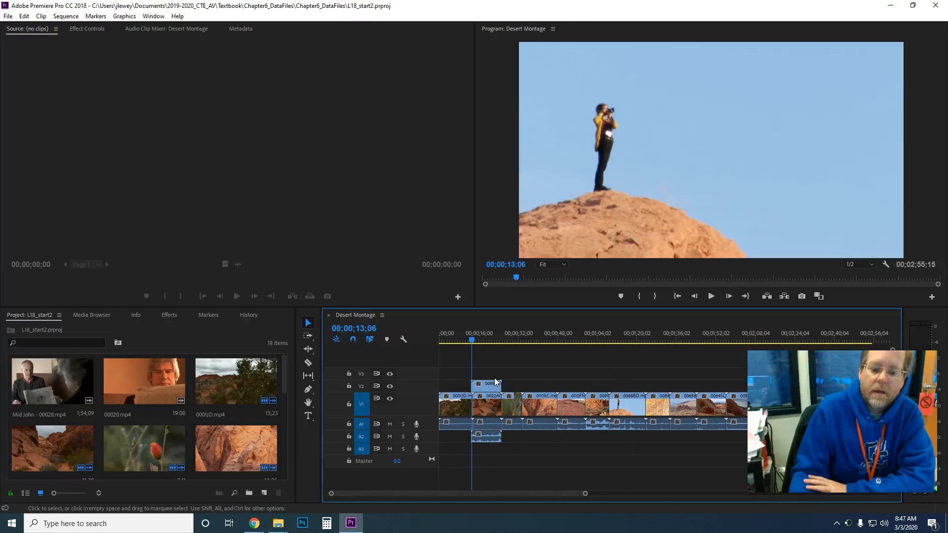
Switch to File Explorer, close the Recycle Bin window, and check the contents of Assets.zip in Chapter6_DataFiles
mouse_move(285, 526)
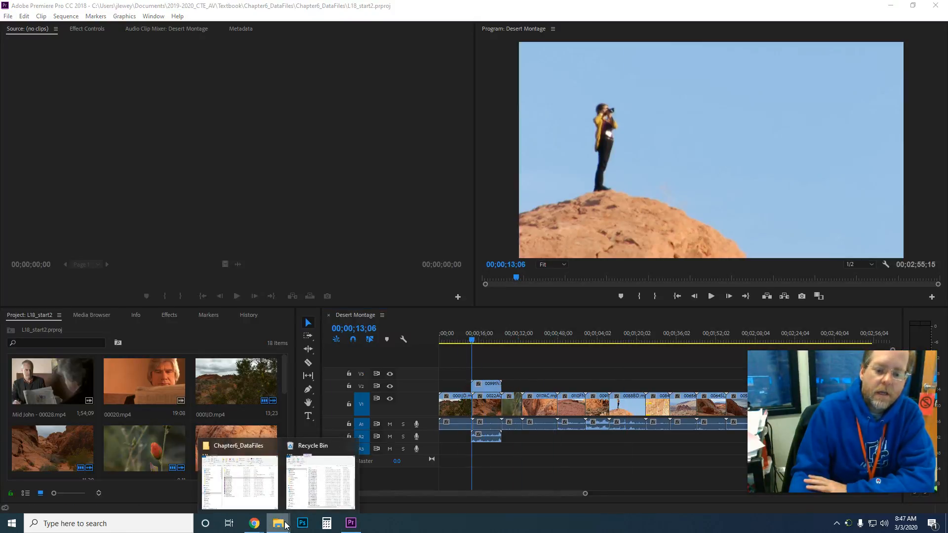
click(349, 445)
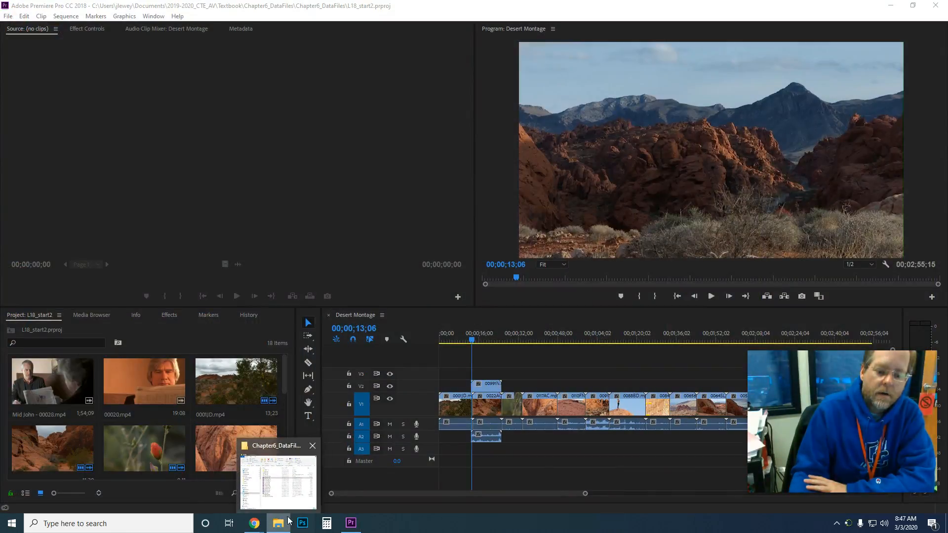
click(286, 491)
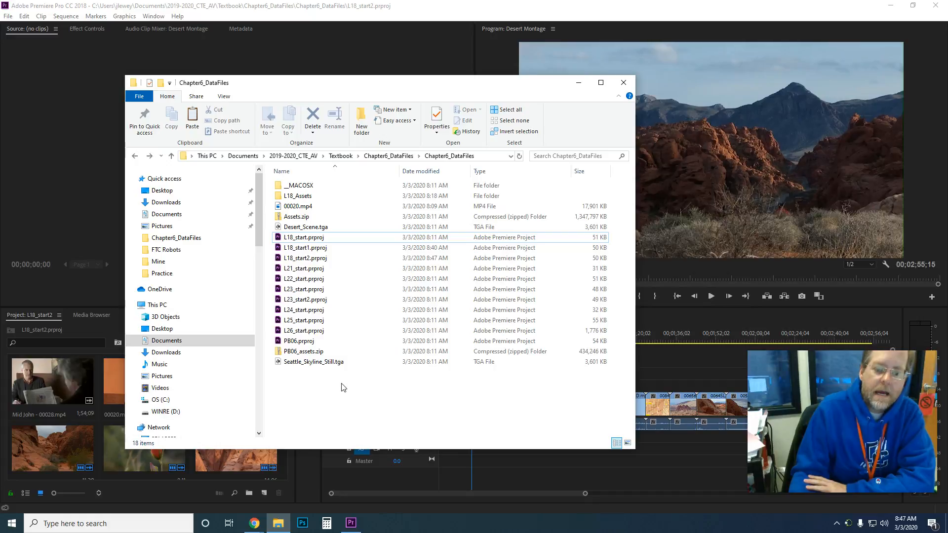
double_click(299, 218)
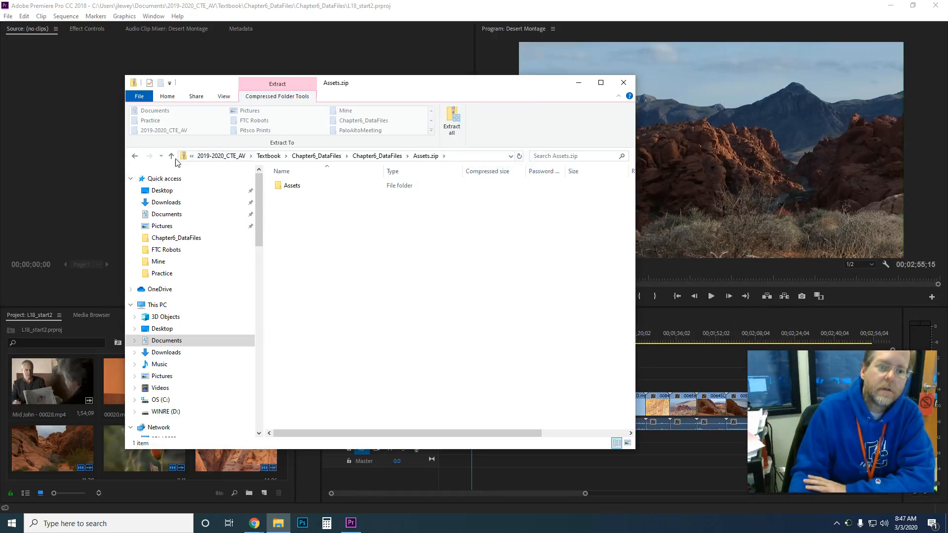
click(135, 156)
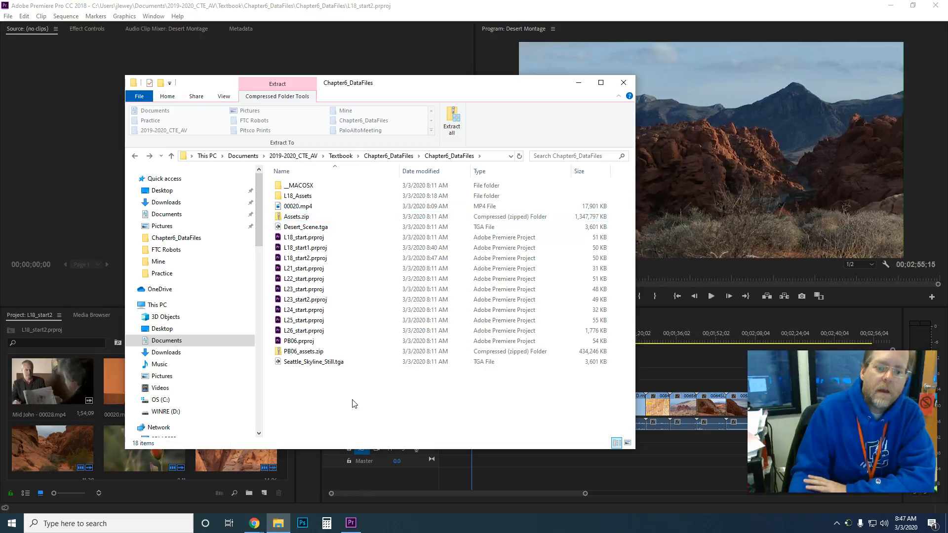
Try to delete the L18_Assets folder from Chapter6_DataFiles
click(303, 197)
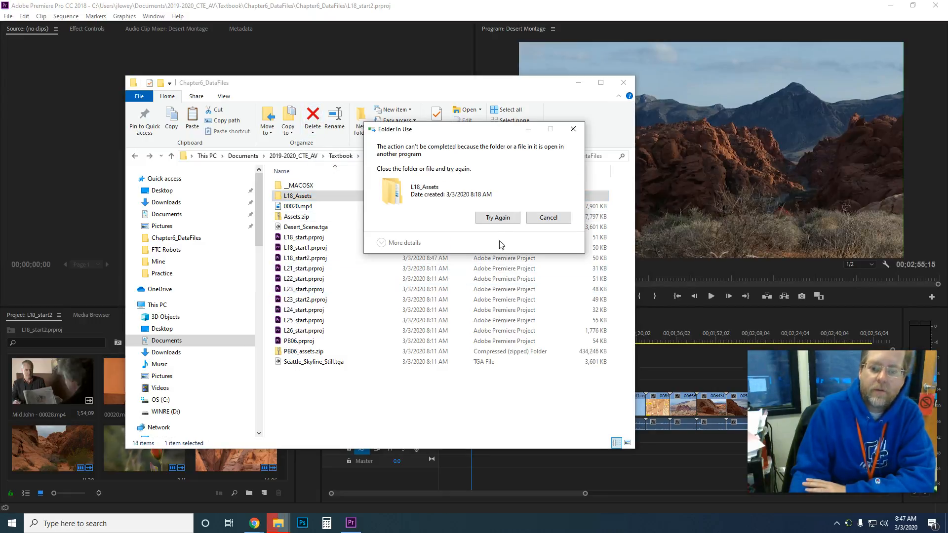
click(542, 219)
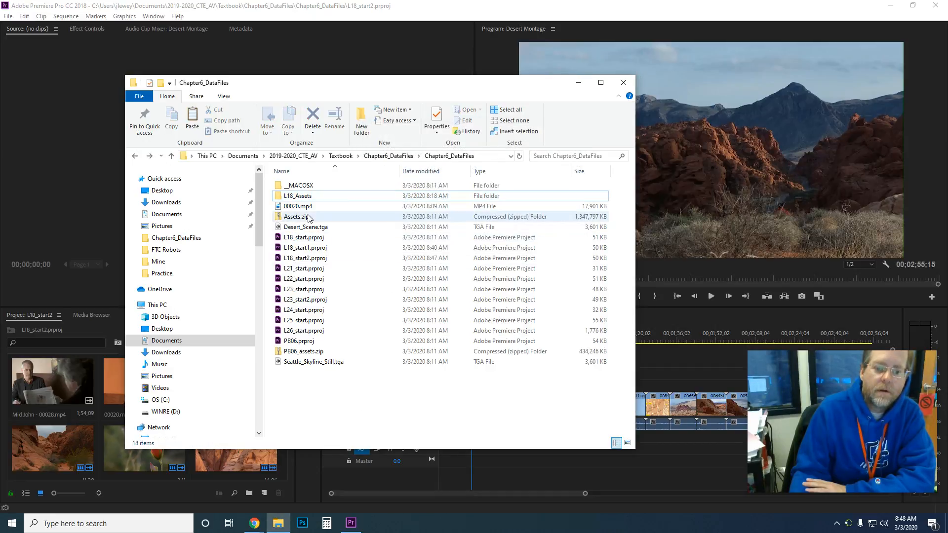
click(298, 197)
click(313, 118)
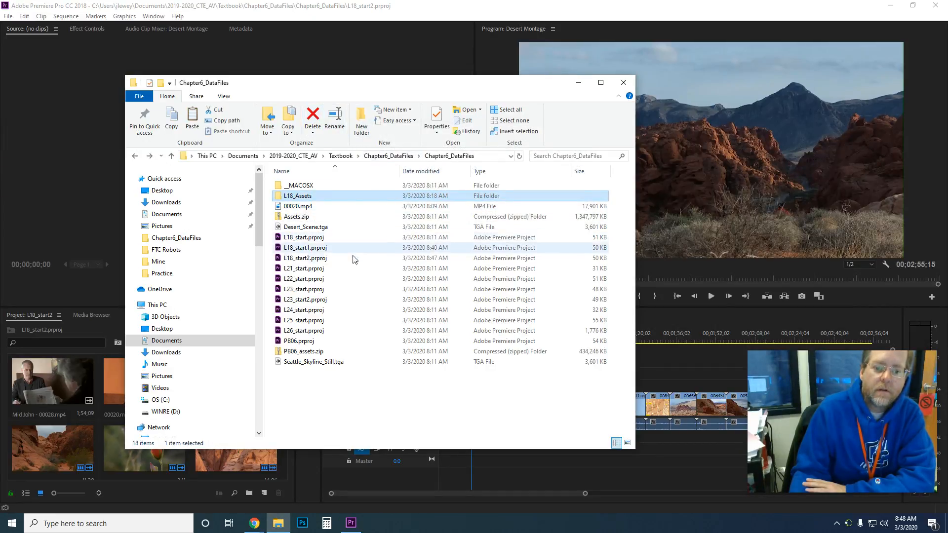
click(548, 218)
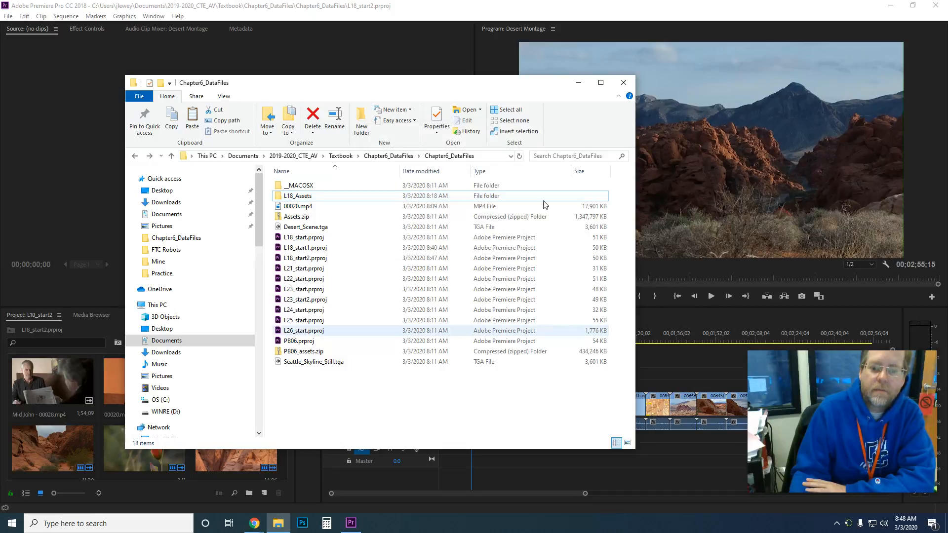
Return to Premiere Pro, close the Desert Montage sequence and exit the program
click(578, 84)
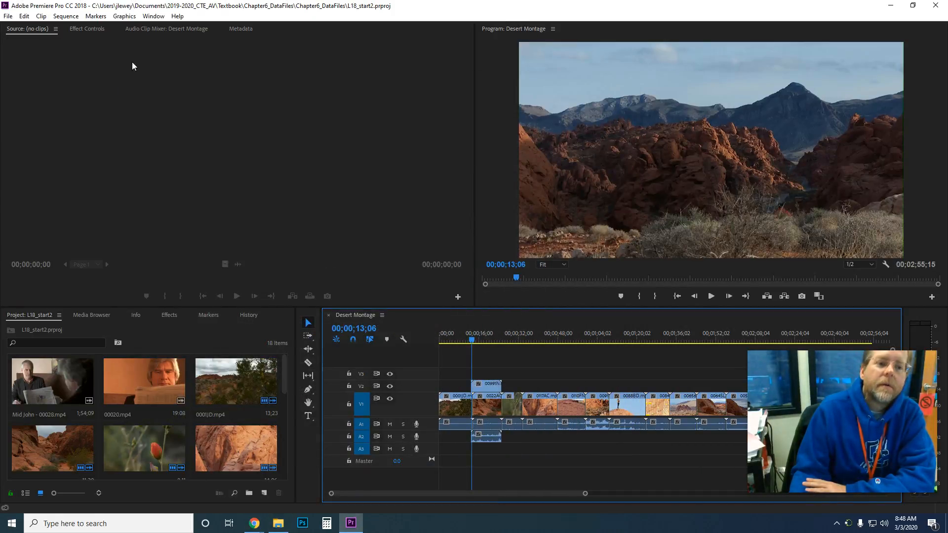
click(8, 16)
click(31, 84)
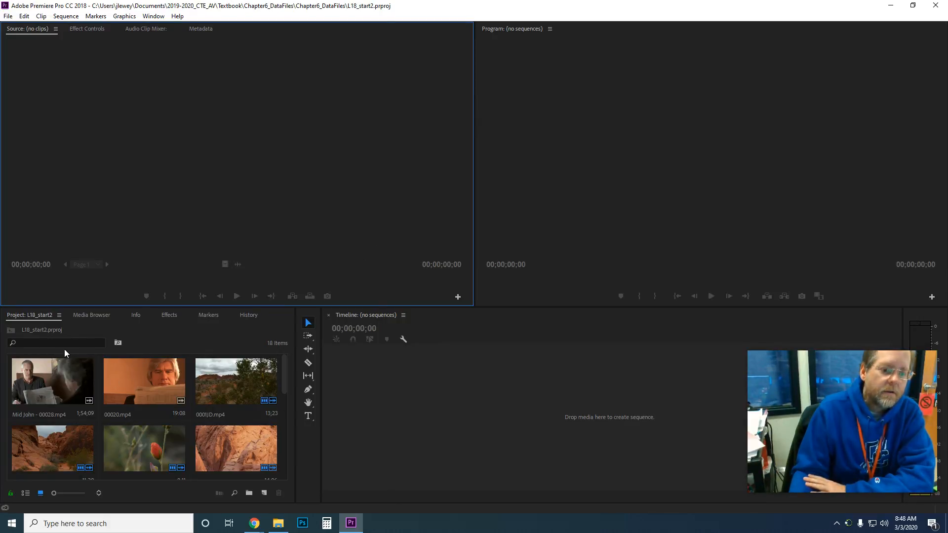
click(8, 16)
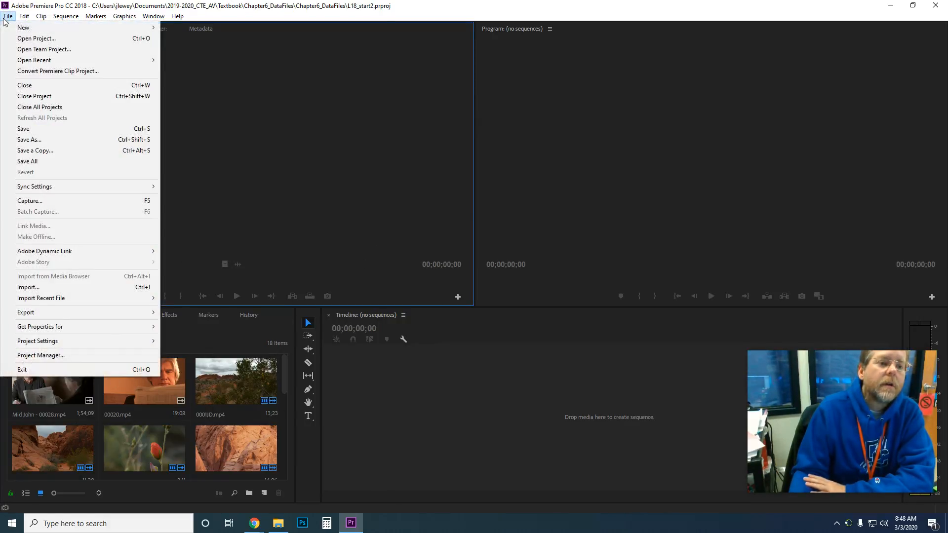
click(70, 370)
Switch to the Chapter6_DataFiles folder in File Explorer and delete the L18_Assets folder
click(279, 523)
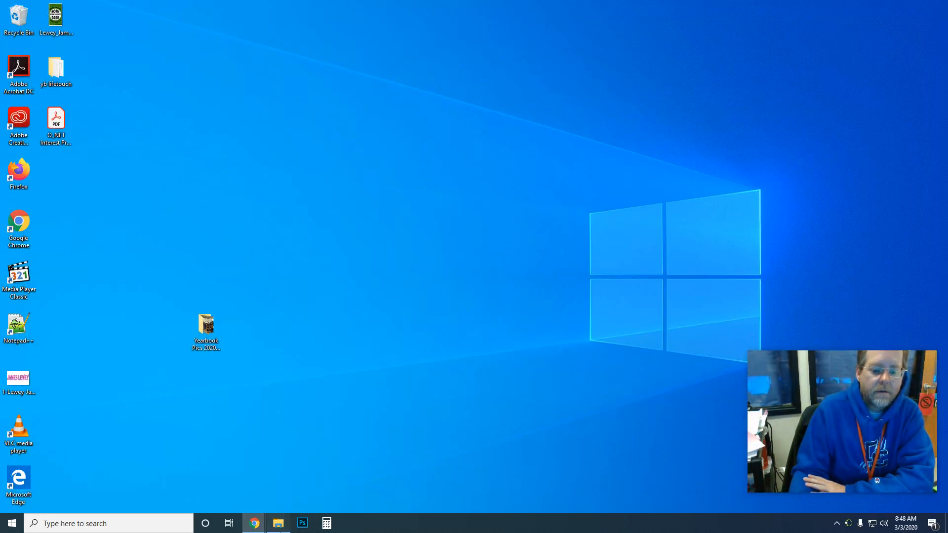
click(316, 196)
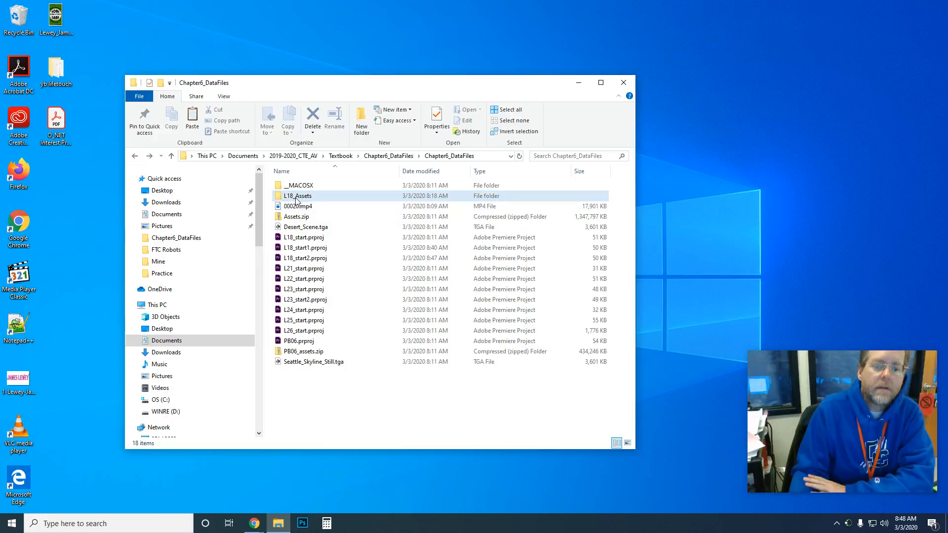
key(Delete)
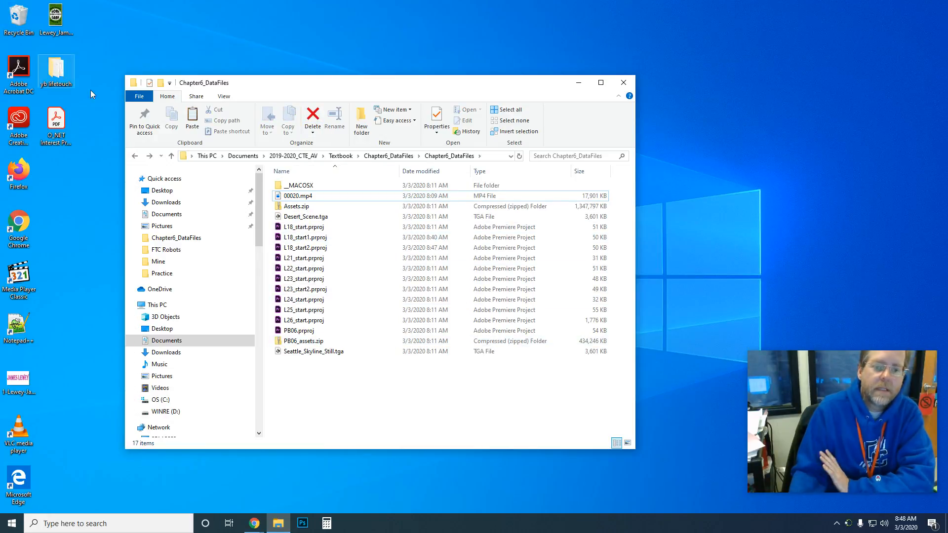
Open L18_start.prproj again and convert it to a project named L18_start3
double_click(296, 228)
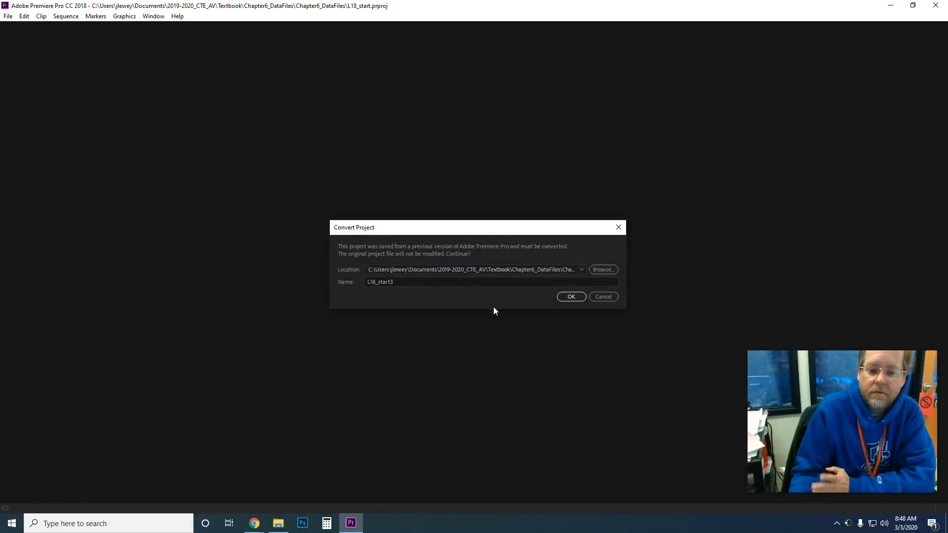
click(572, 296)
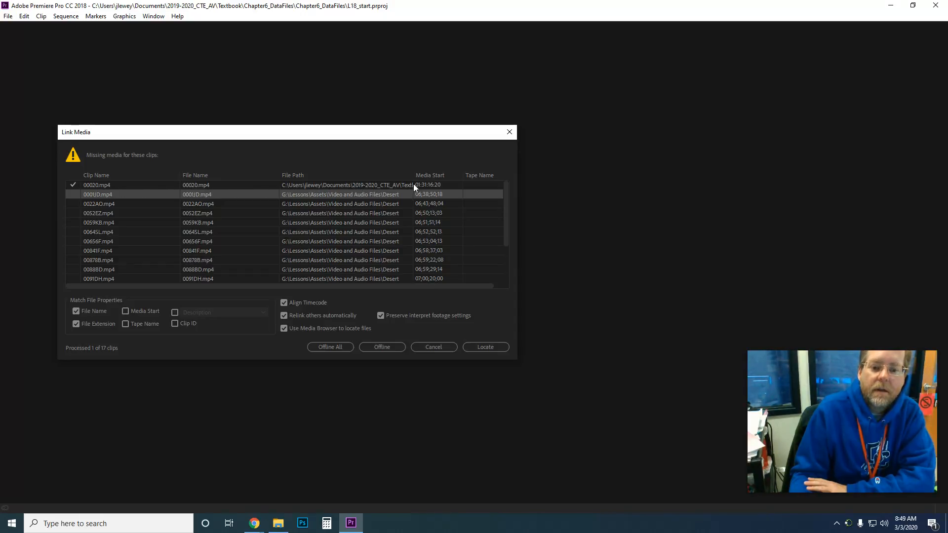
Widen the Link Media dialog to show the full file paths, and set missing clip 0001JD.mp4 offline
drag(519, 192, 691, 194)
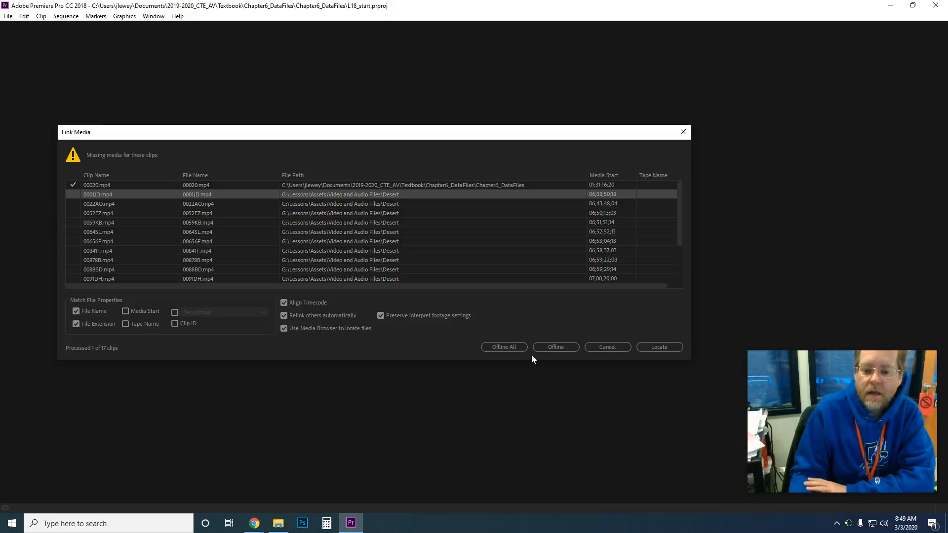
click(543, 348)
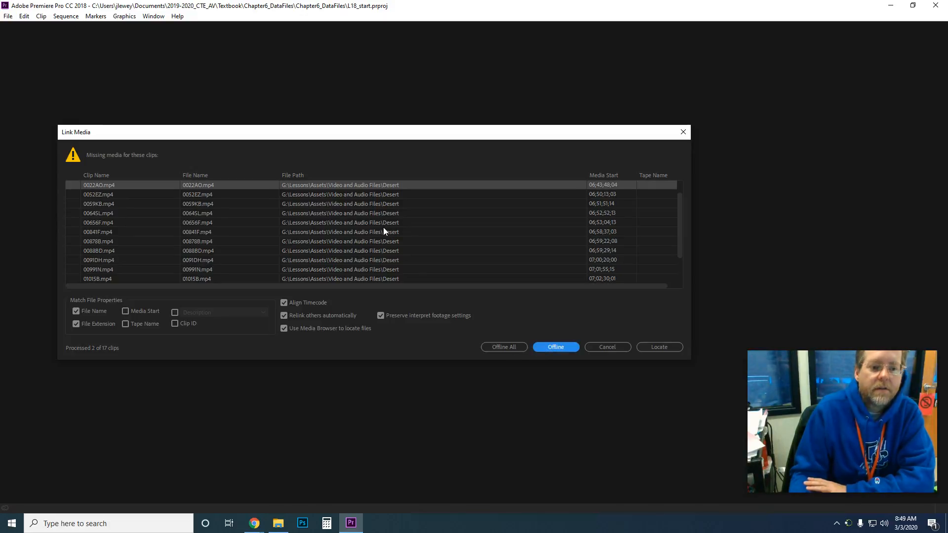
scroll(384, 232, up, 1)
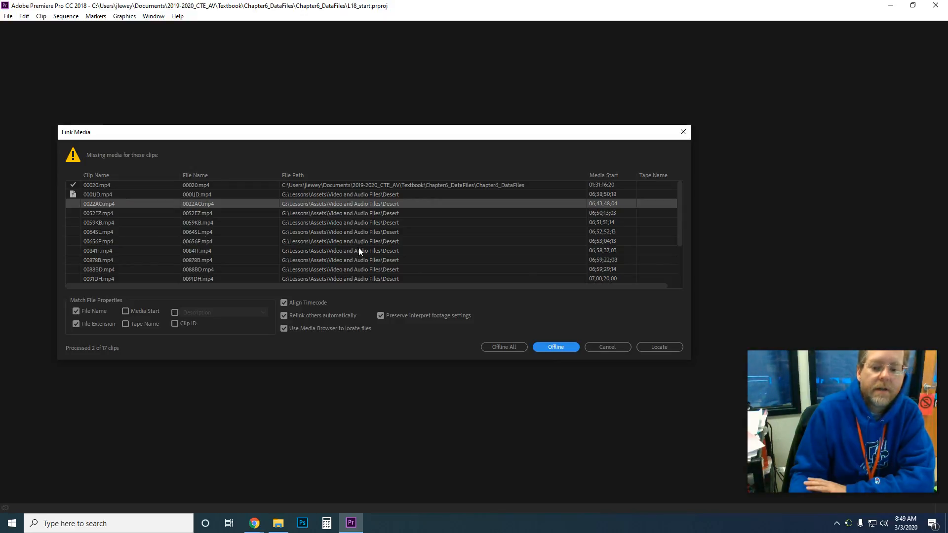
click(653, 347)
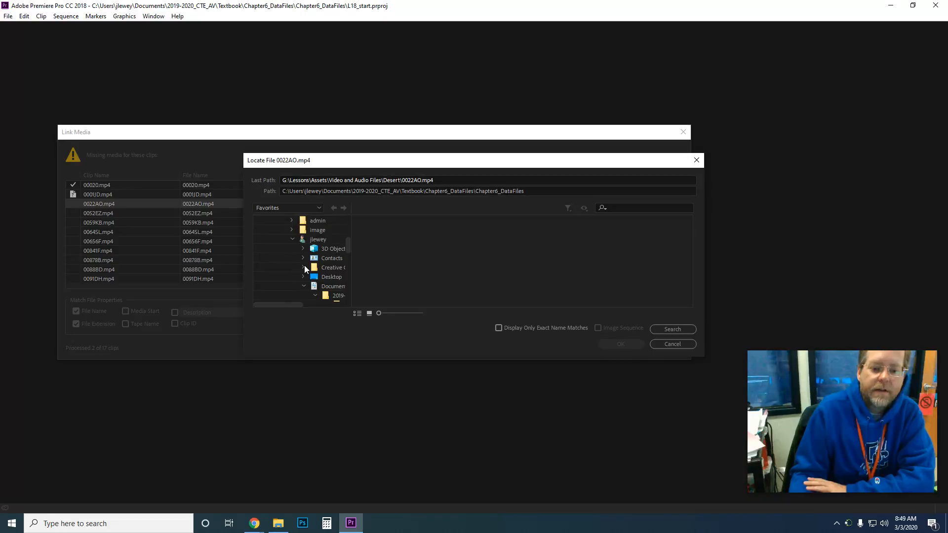
scroll(338, 251, up, 2)
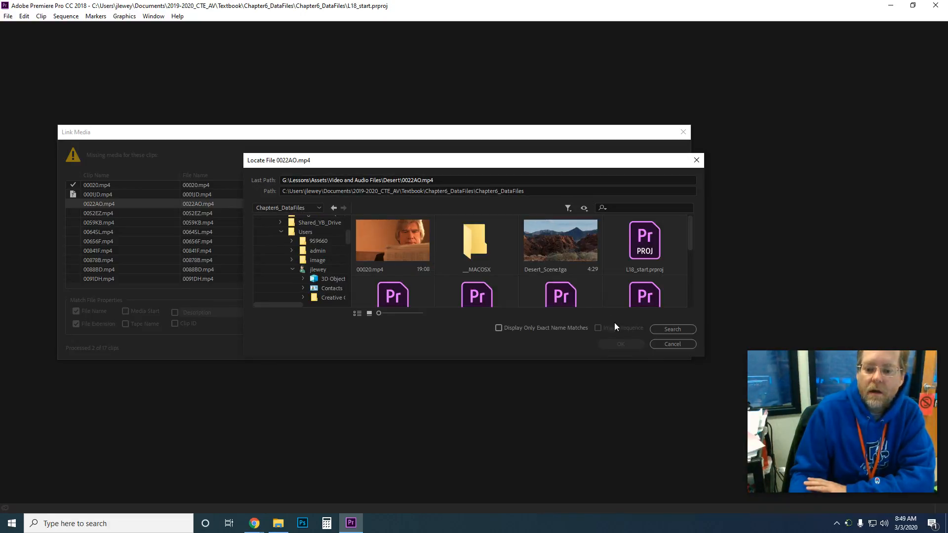
click(657, 343)
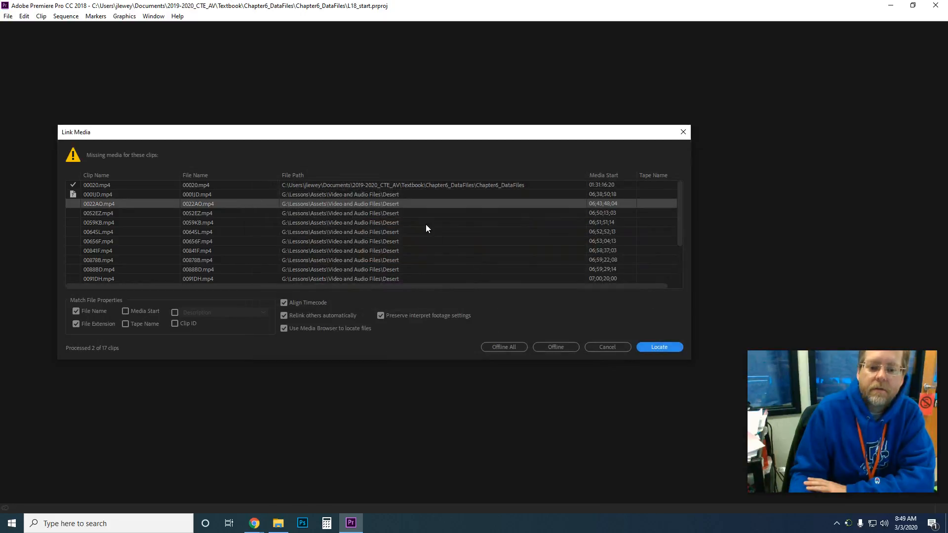
Set all remaining missing clips offline and scrub the Desert Montage playhead to 00;00;41;17
click(511, 348)
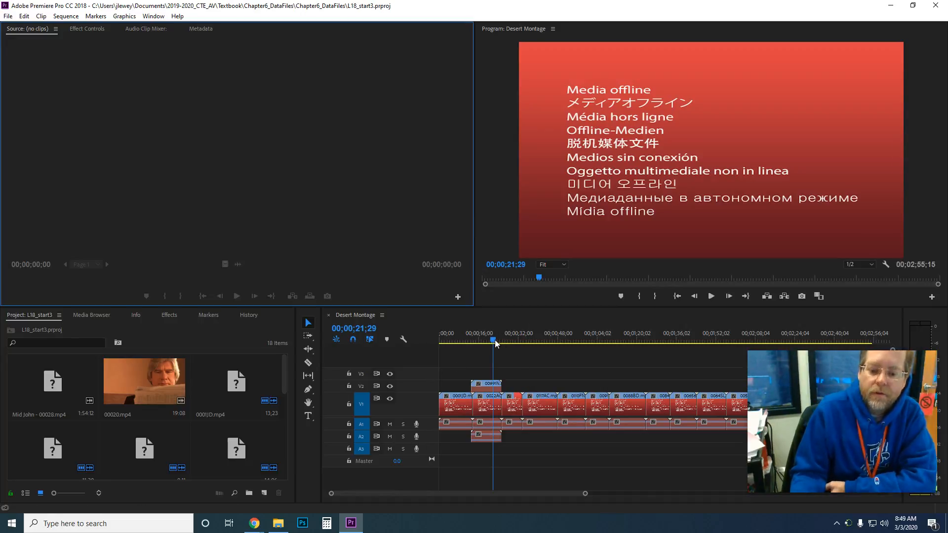
drag(494, 338, 543, 353)
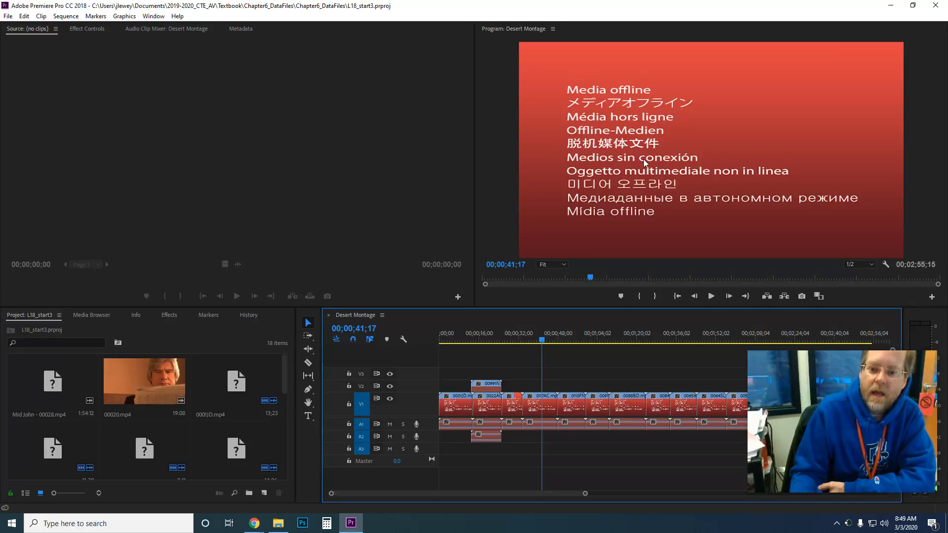
click(617, 162)
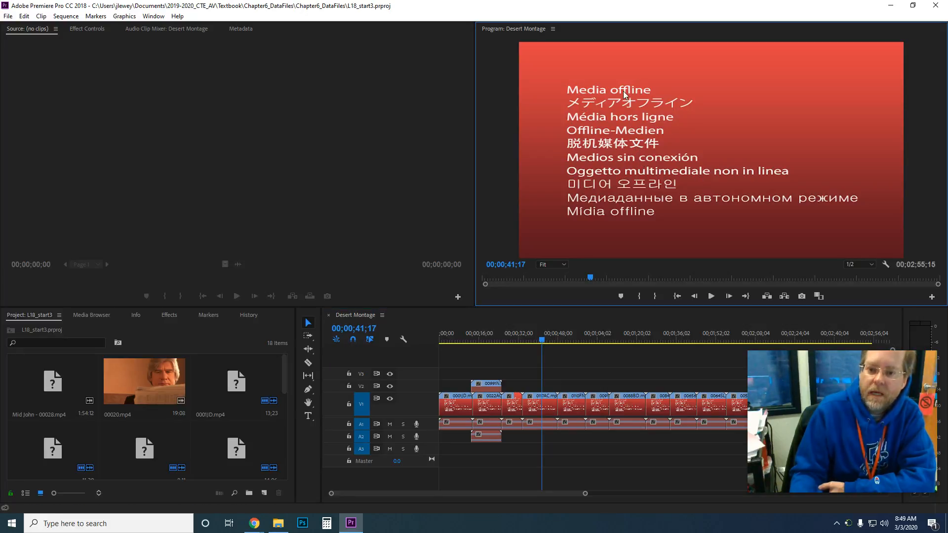
Scrub the Desert Montage playhead back to 00;00;17;23 to examine the offline clips
drag(542, 341, 514, 340)
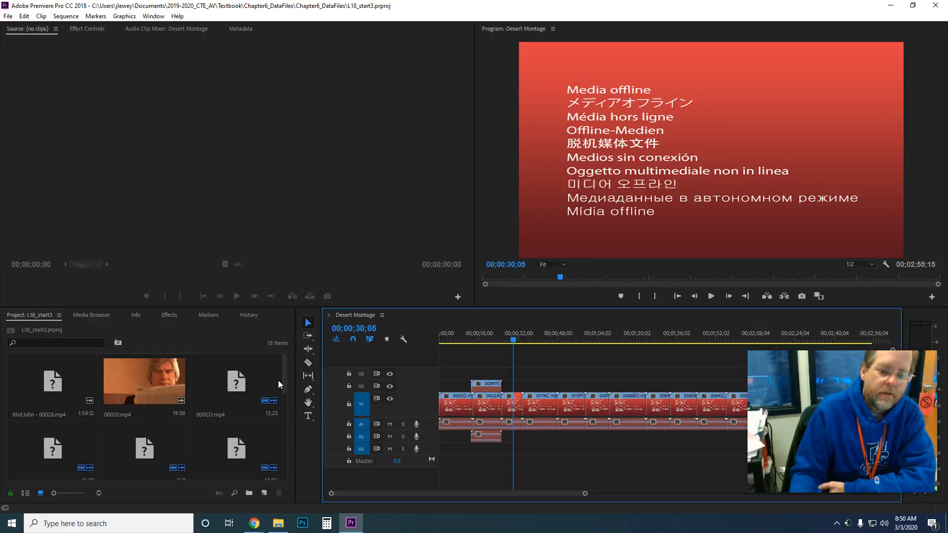
mouse_move(284, 381)
mouse_down()
mouse_move(283, 428)
mouse_move(284, 379)
mouse_up()
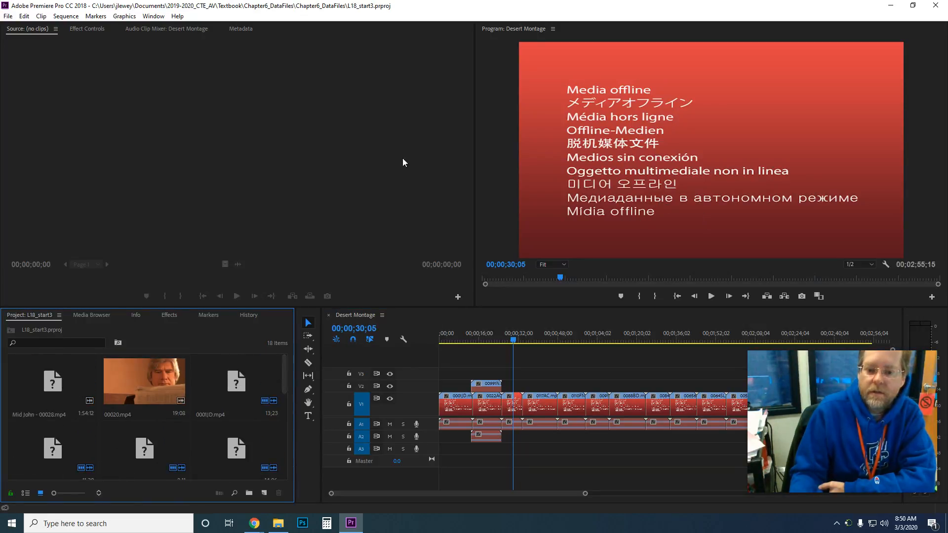
drag(560, 280, 530, 281)
click(484, 338)
drag(482, 339, 482, 339)
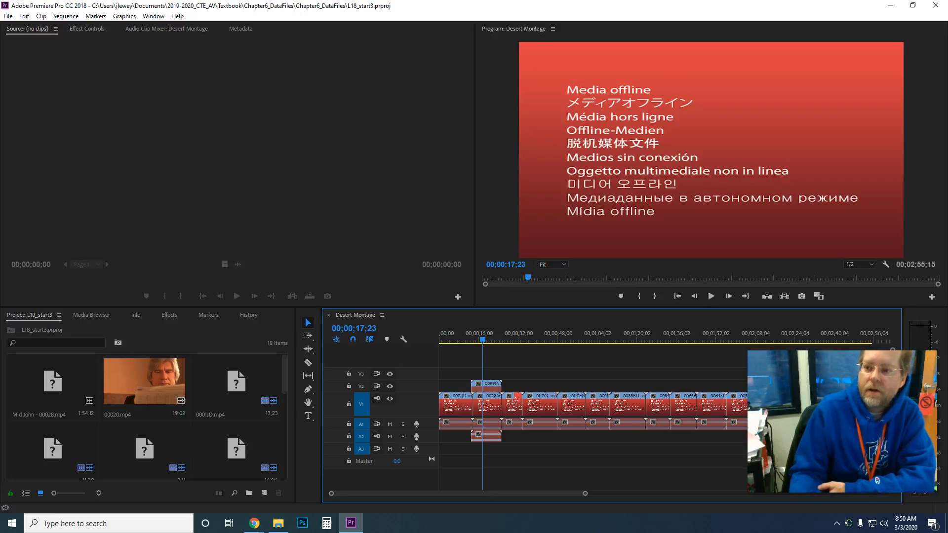
Close Premiere Pro and restore the deleted L18_Assets folder from the Recycle Bin
click(936, 5)
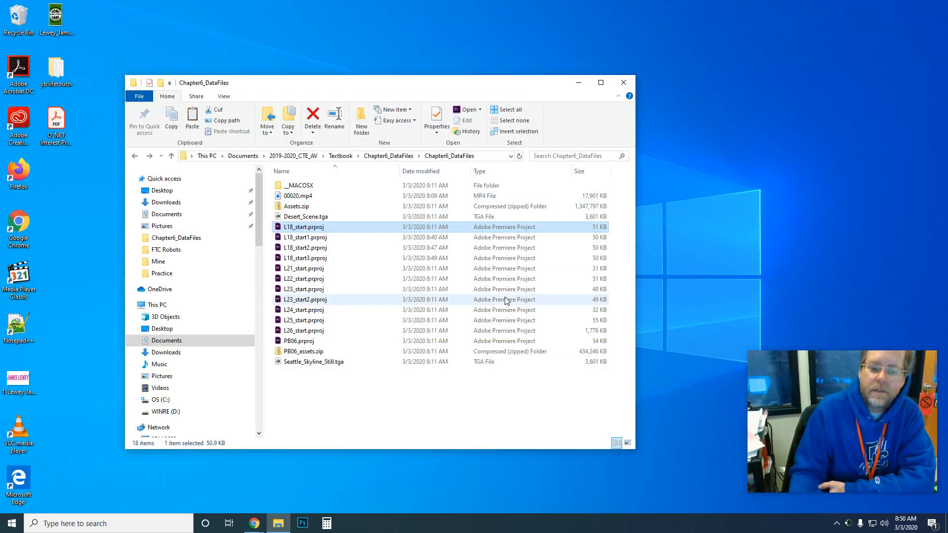
double_click(18, 17)
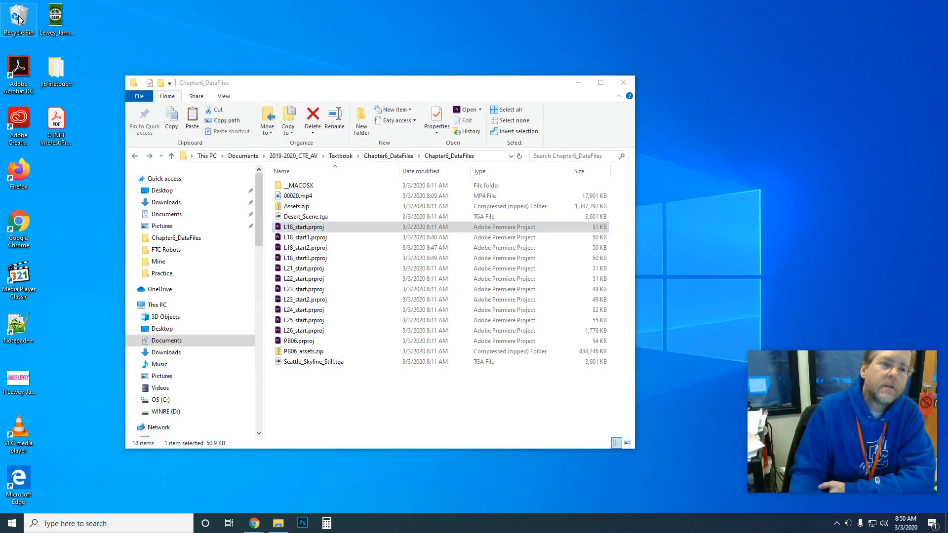
scroll(654, 305, down, 4)
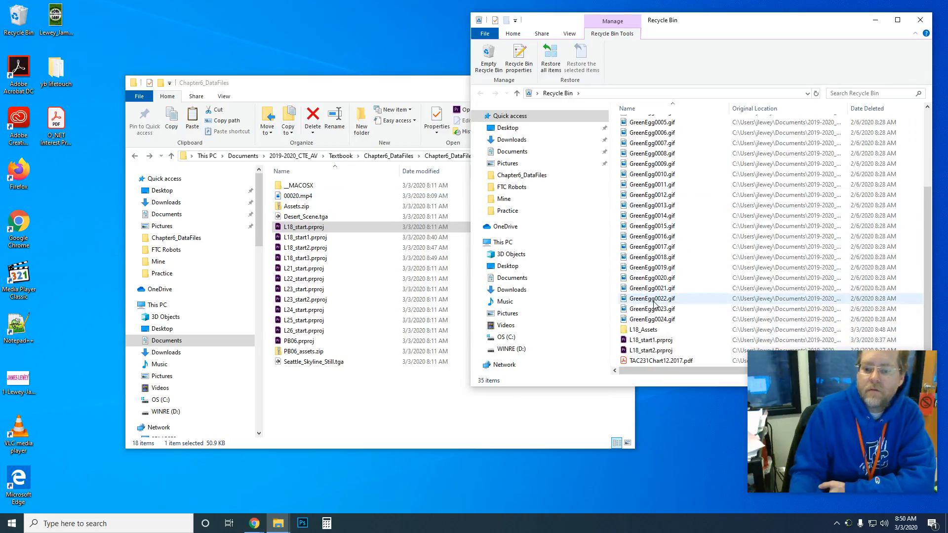
right_click(655, 331)
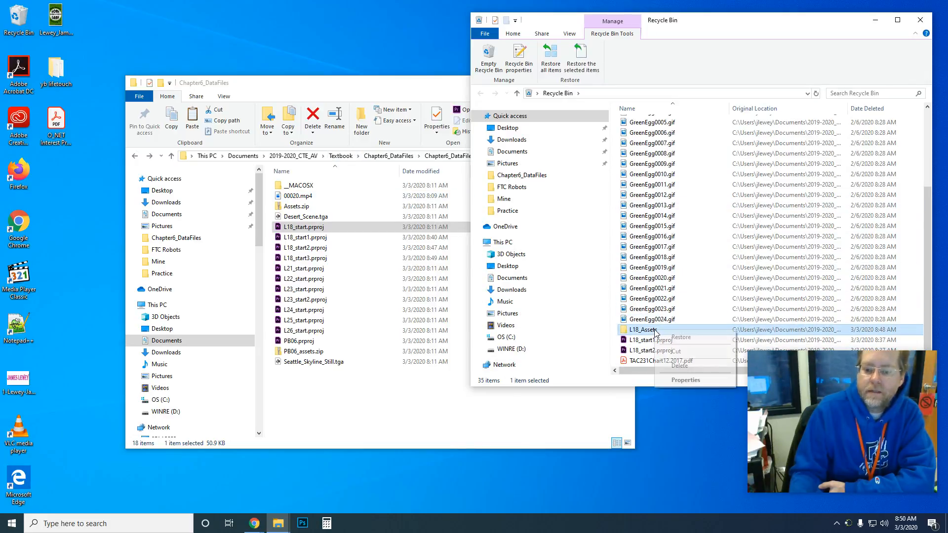
click(692, 338)
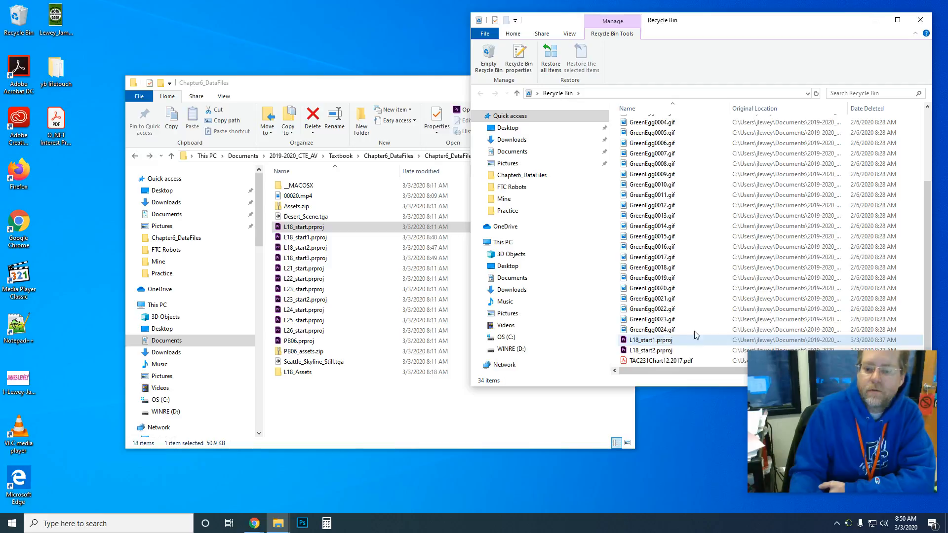
click(875, 19)
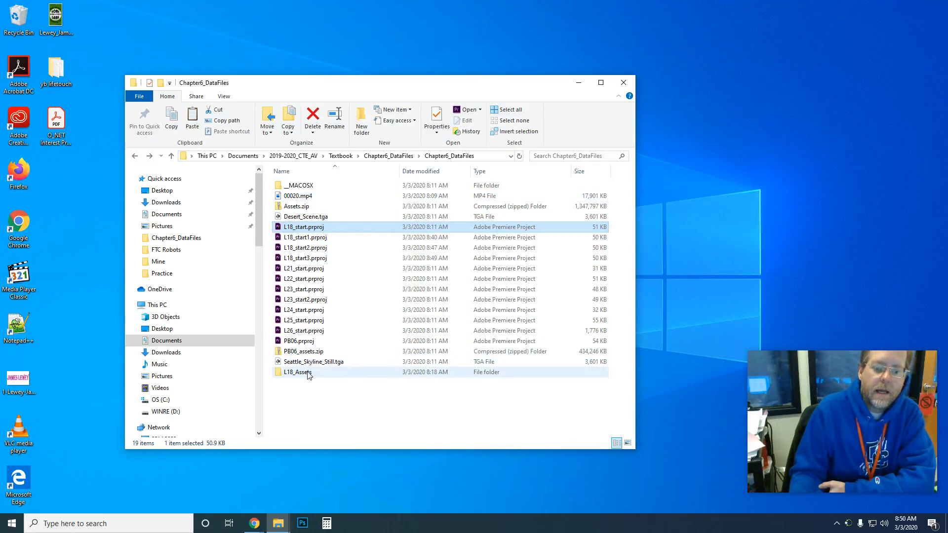
Open L18_start.prproj from the Chapter6_DataFiles folder and convert it to a project named L18_start4
click(305, 414)
double_click(306, 228)
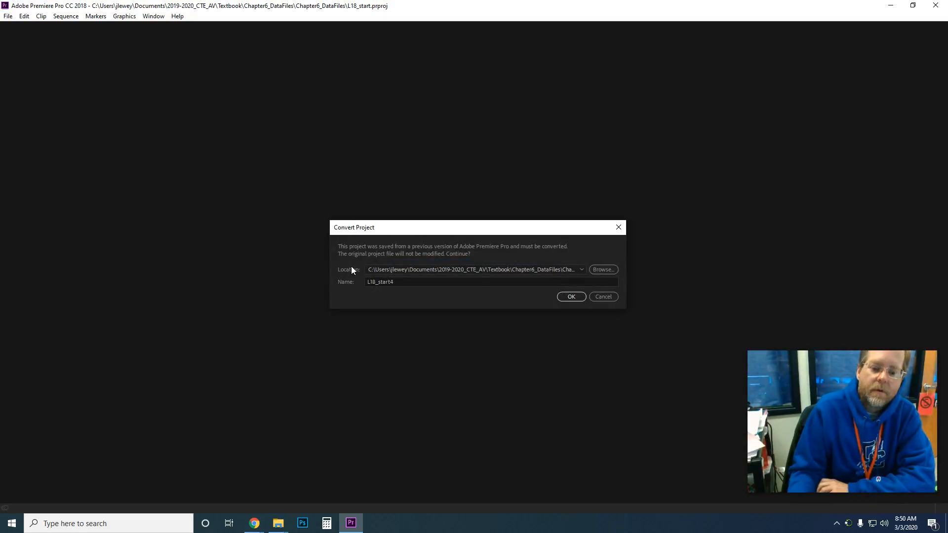
click(377, 281)
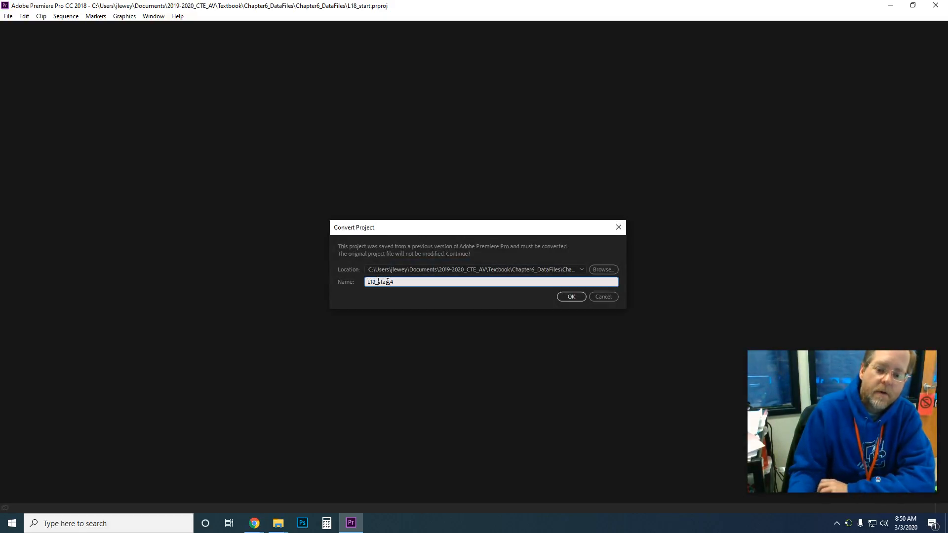
click(563, 297)
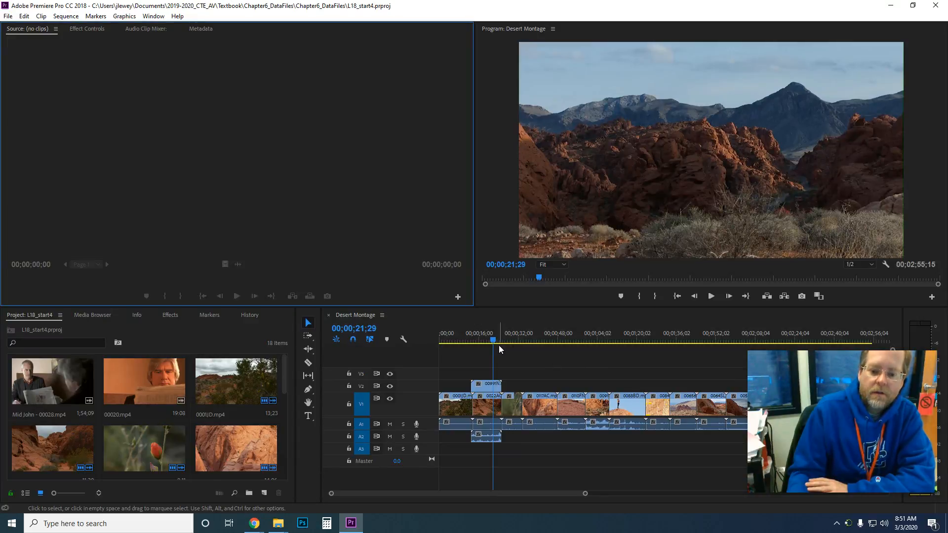
Scrub the Desert Montage playhead to the start of the sequence at 00;00;00;00 to check the relinked clips
drag(493, 341, 428, 353)
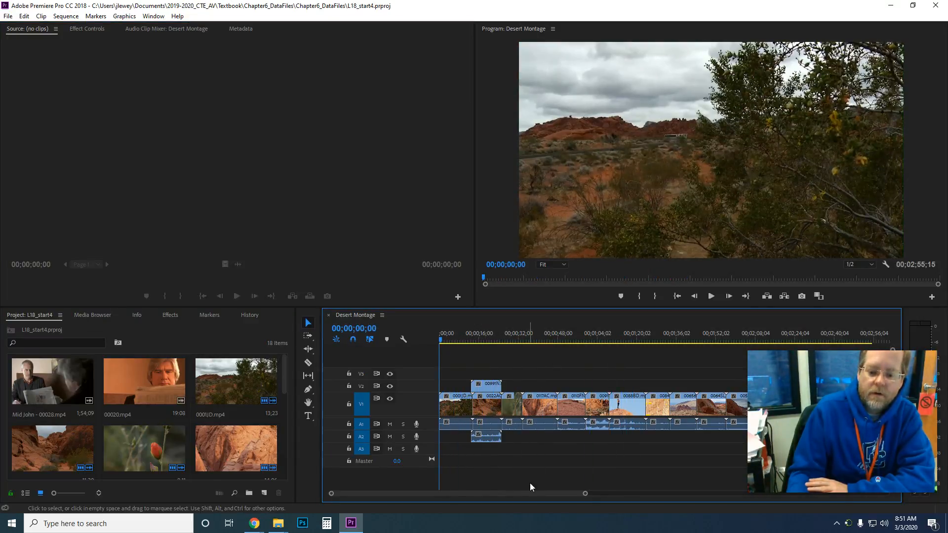
drag(532, 493, 490, 497)
drag(890, 386, 892, 202)
drag(820, 169, 164, 131)
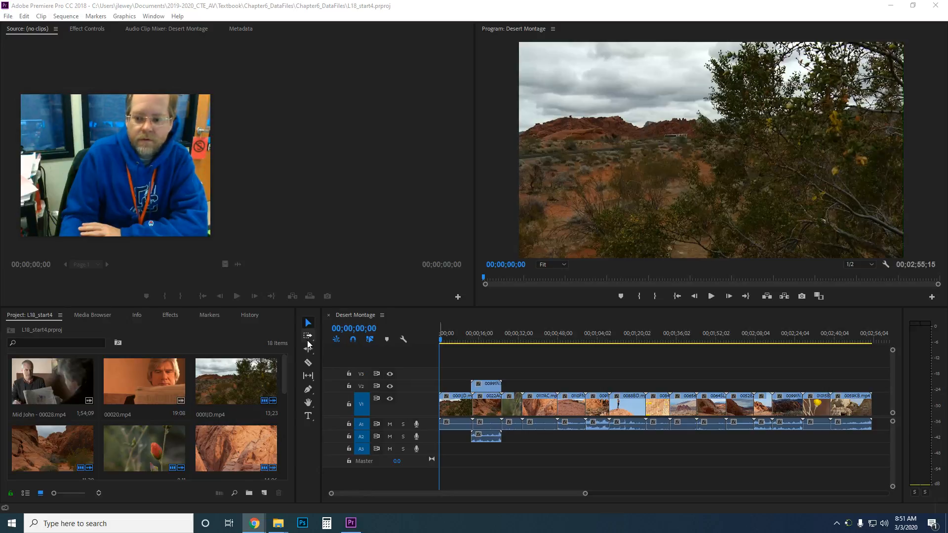
Switch to the Assembly workspace and from there to the Audio workspace
click(153, 17)
mouse_move(167, 29)
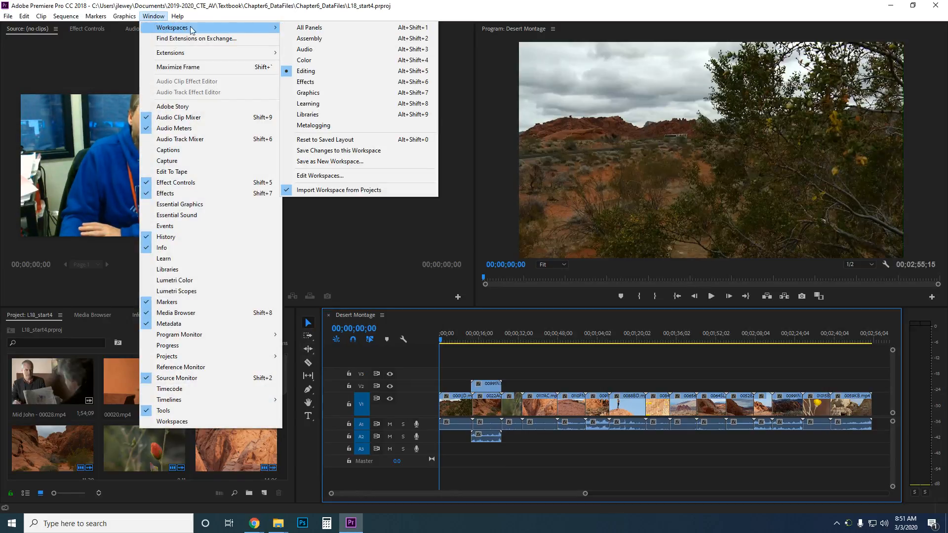
click(309, 39)
click(154, 16)
mouse_move(249, 31)
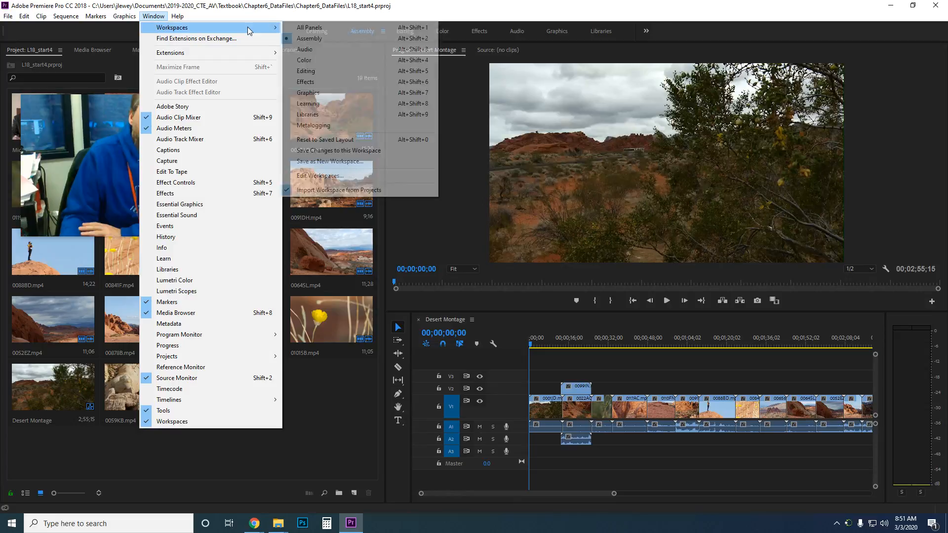
click(324, 52)
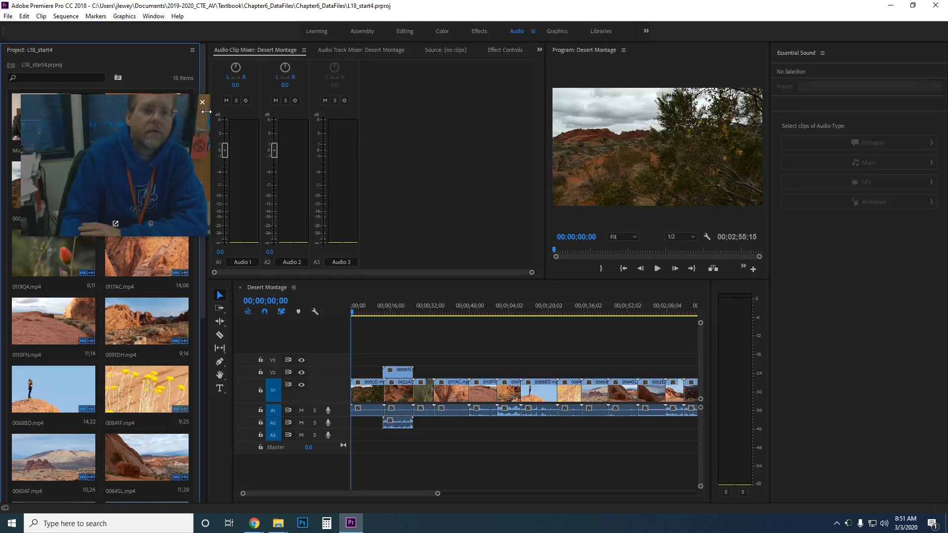
Switch to the Editing workspace, accept its new default preset, and review the available workspaces
click(152, 21)
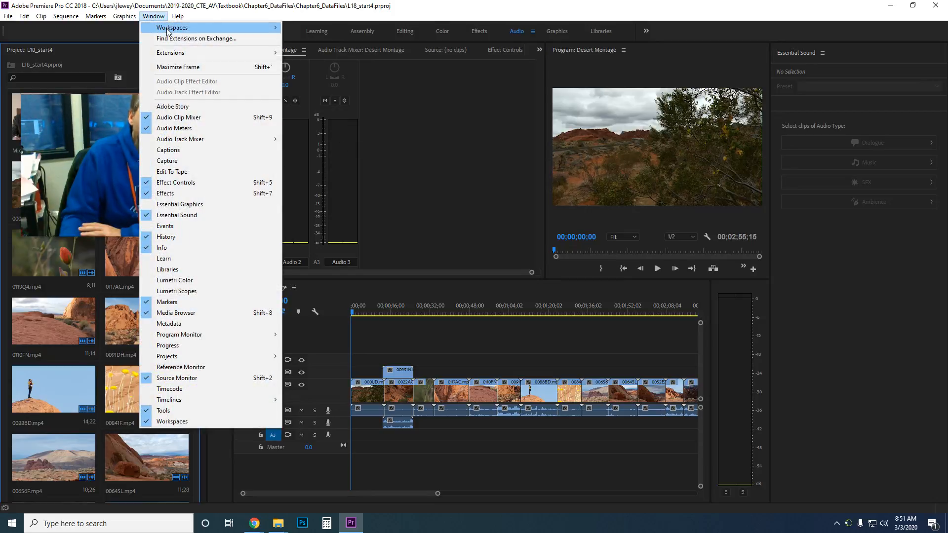
mouse_move(167, 30)
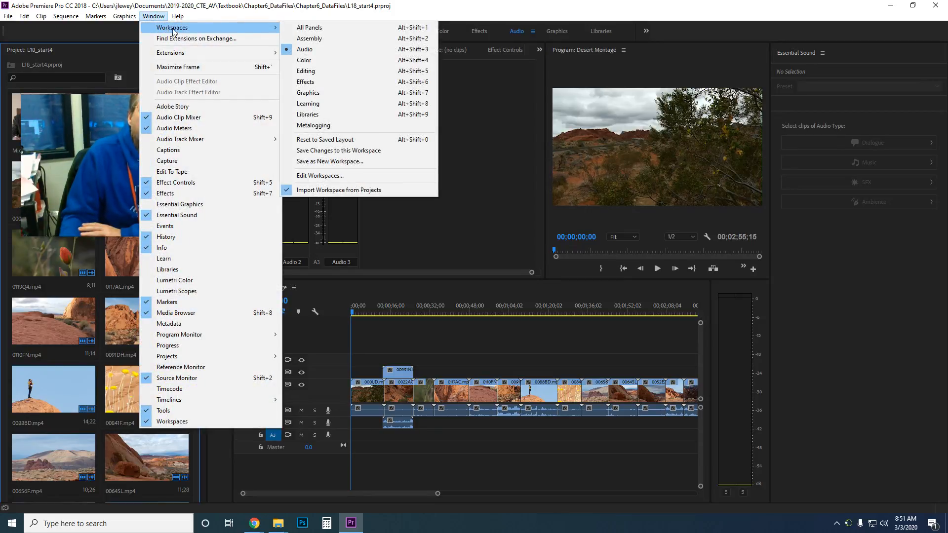
click(305, 71)
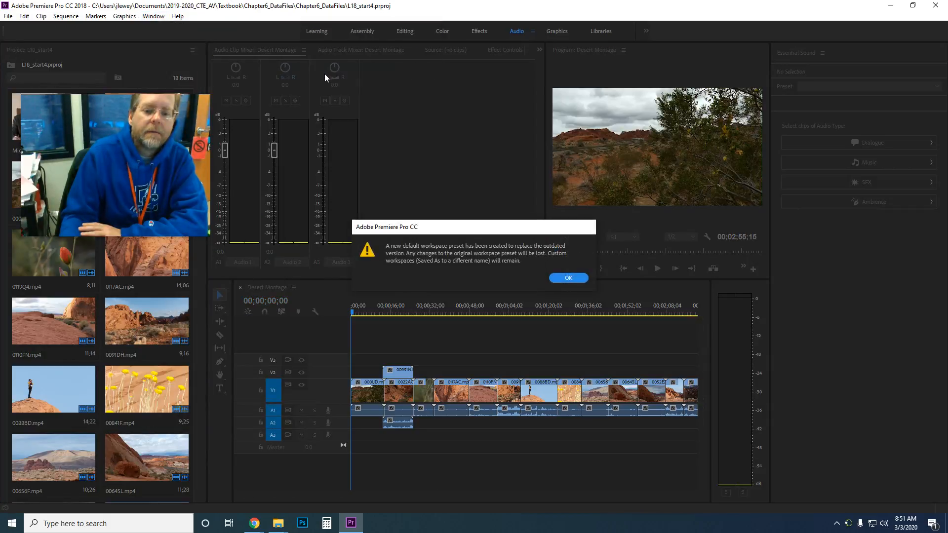
click(556, 280)
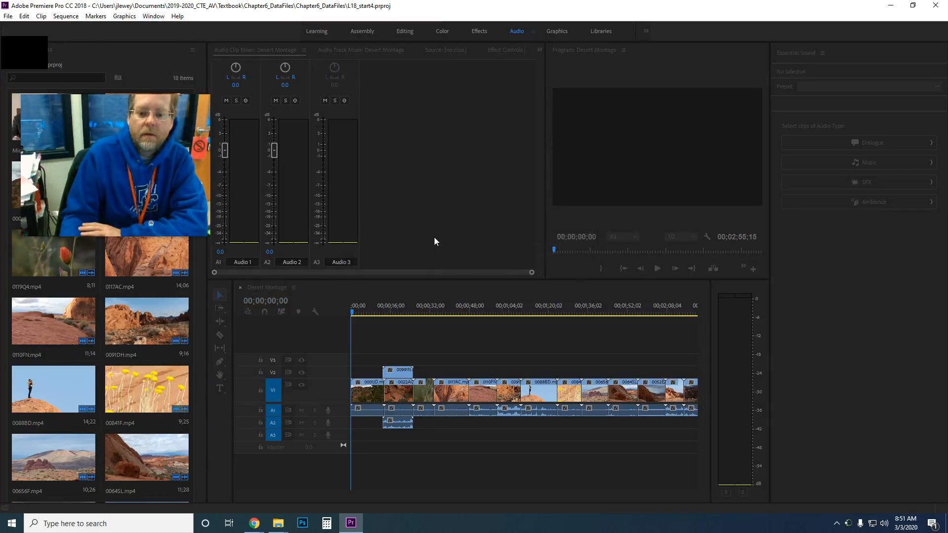
click(149, 17)
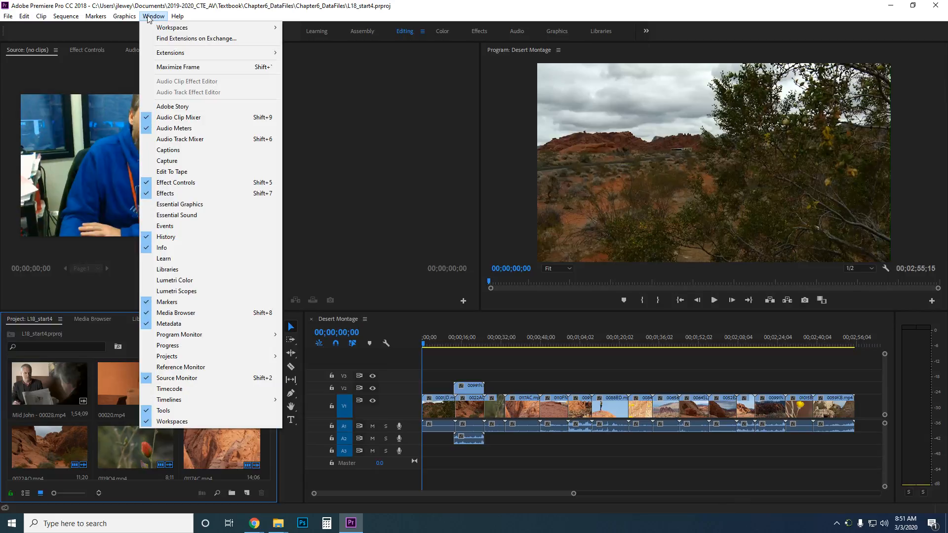
mouse_move(207, 30)
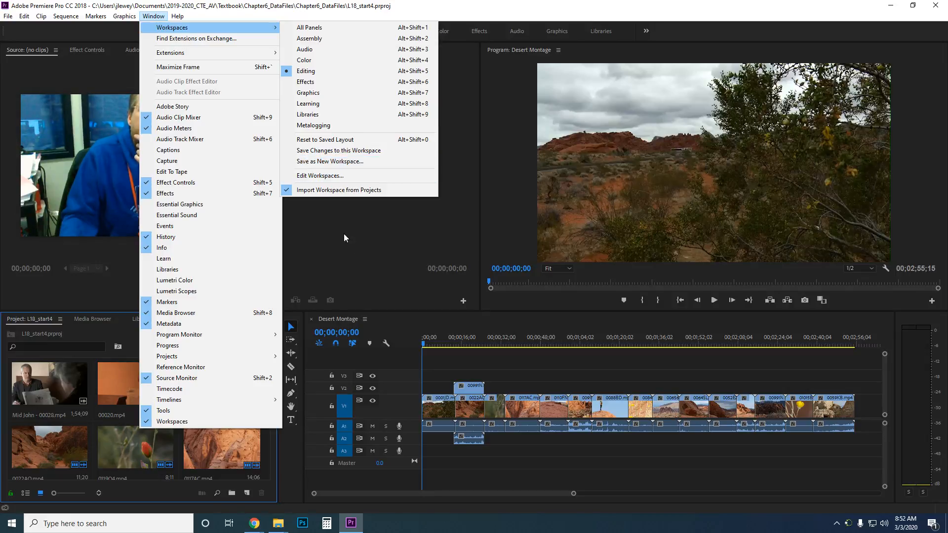
click(355, 245)
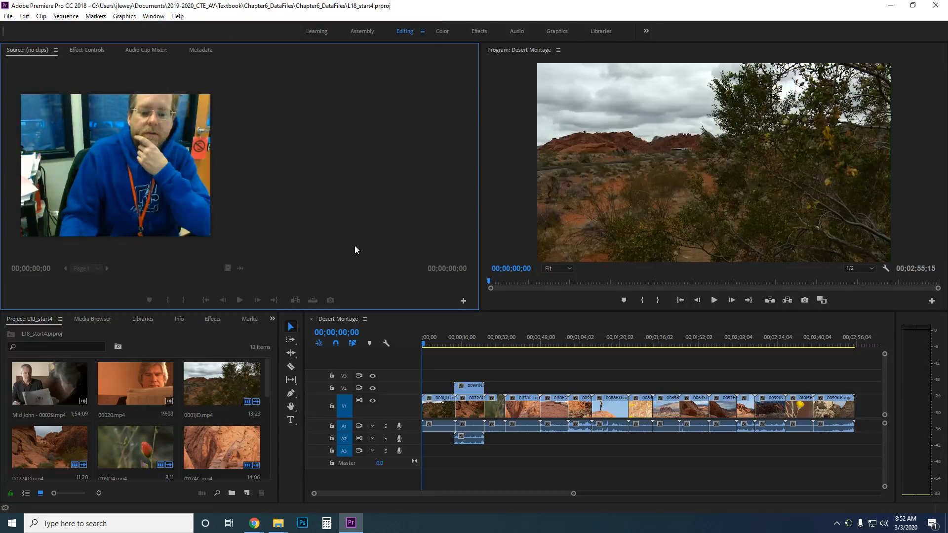
View the Libraries panel and return to the Project panel, and look through the Audio Clip Mixer, Effect Controls and Source panels
click(272, 319)
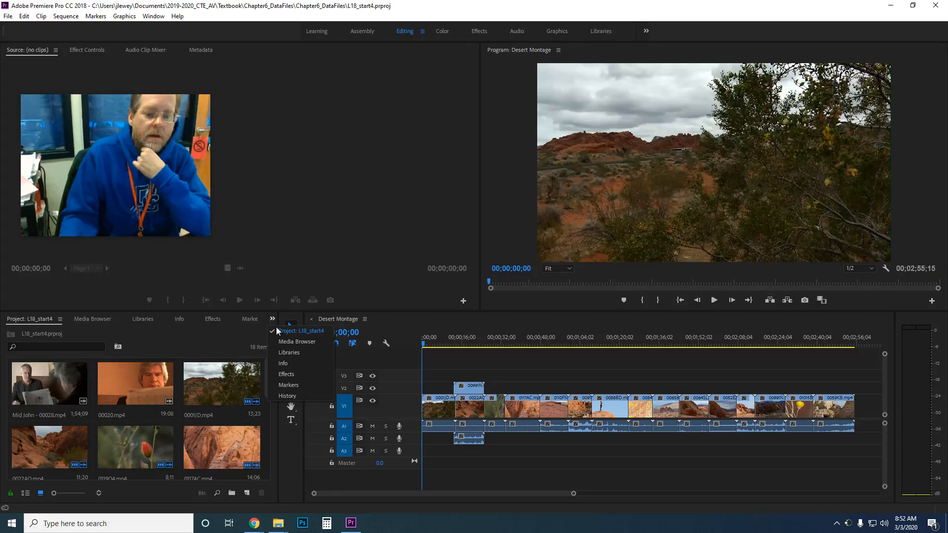
click(284, 352)
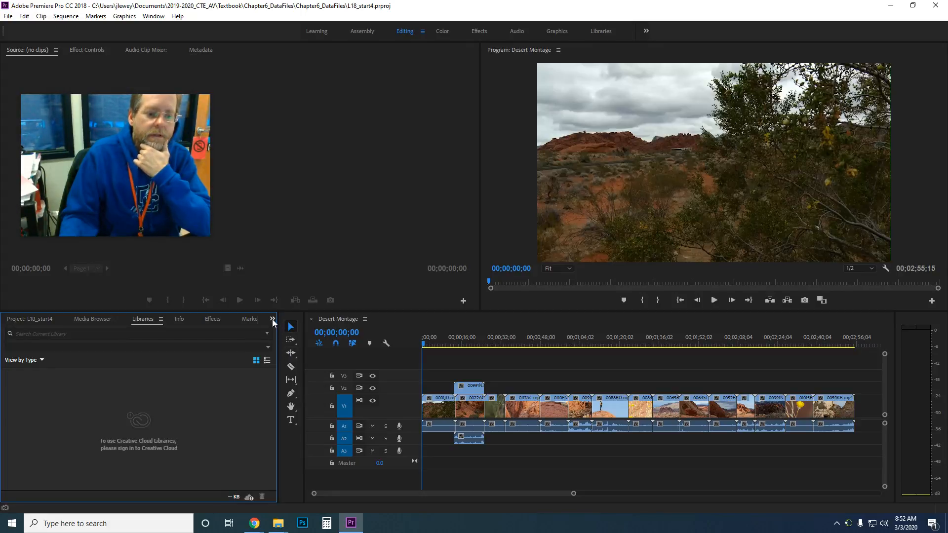
click(30, 319)
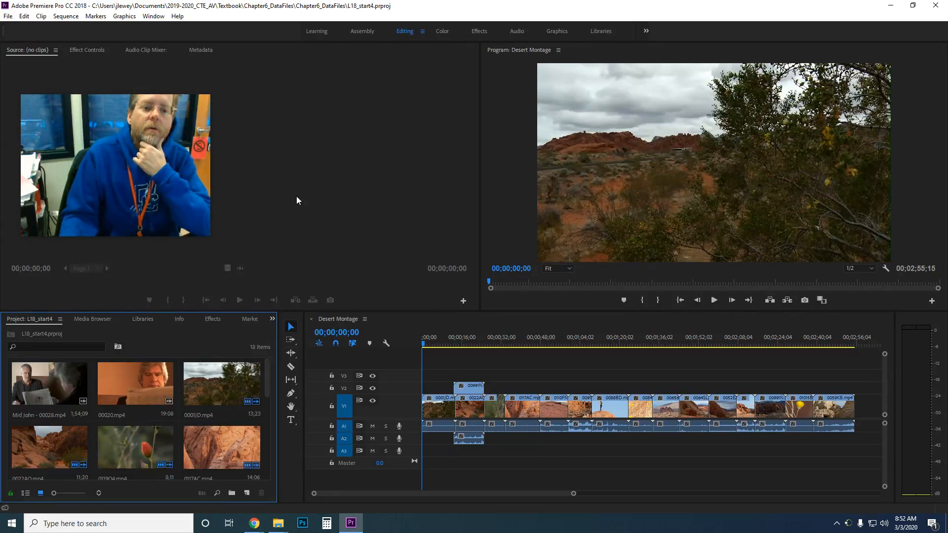
click(147, 51)
click(94, 50)
click(38, 50)
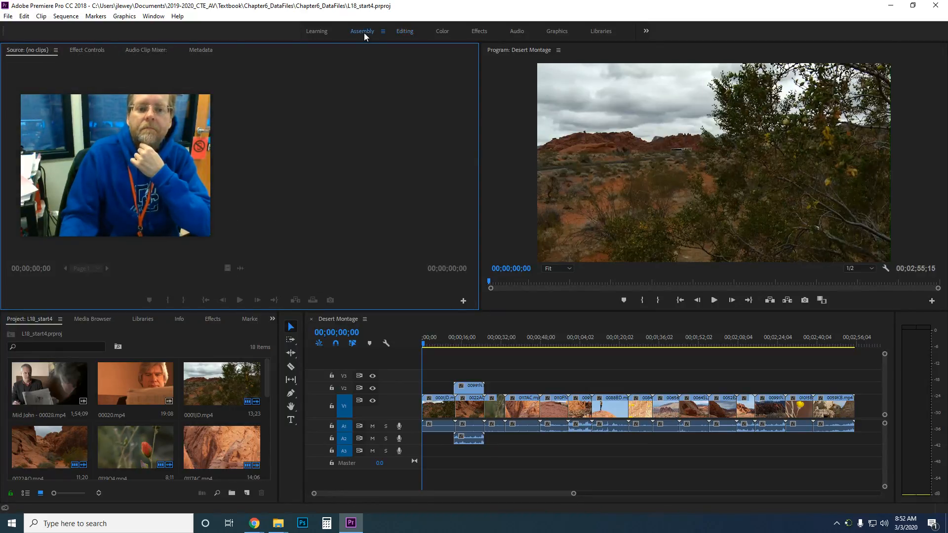
Browse the Learning, Effects, Color and Assembly workspaces and return to the Editing workspace
click(317, 31)
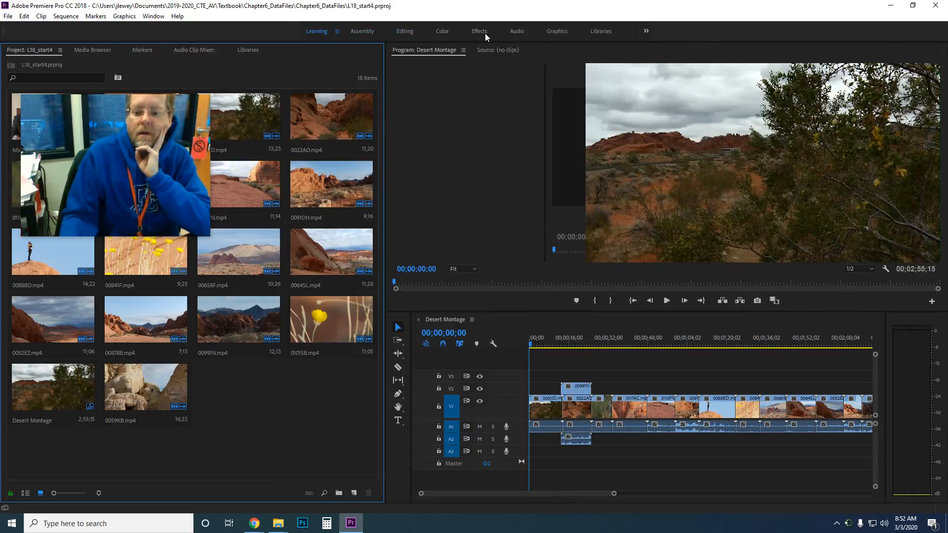
click(485, 34)
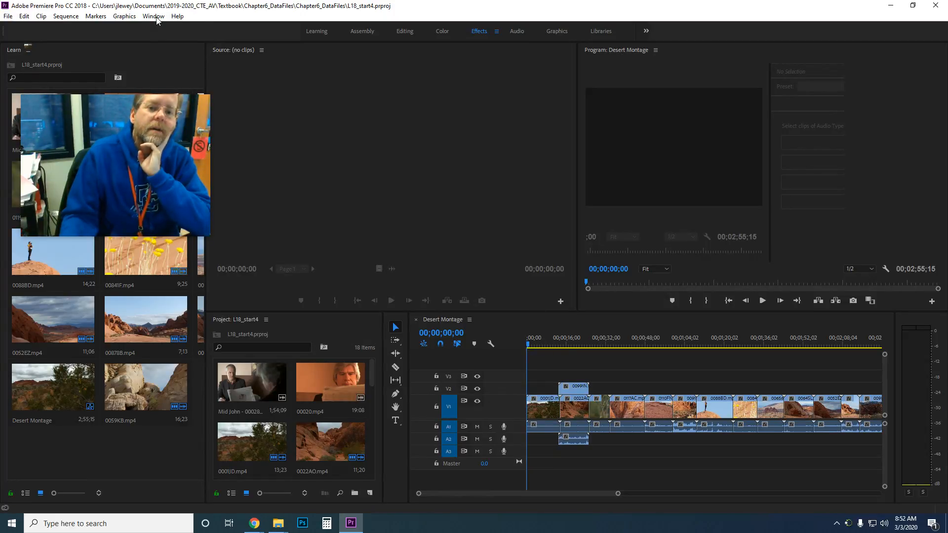
click(438, 31)
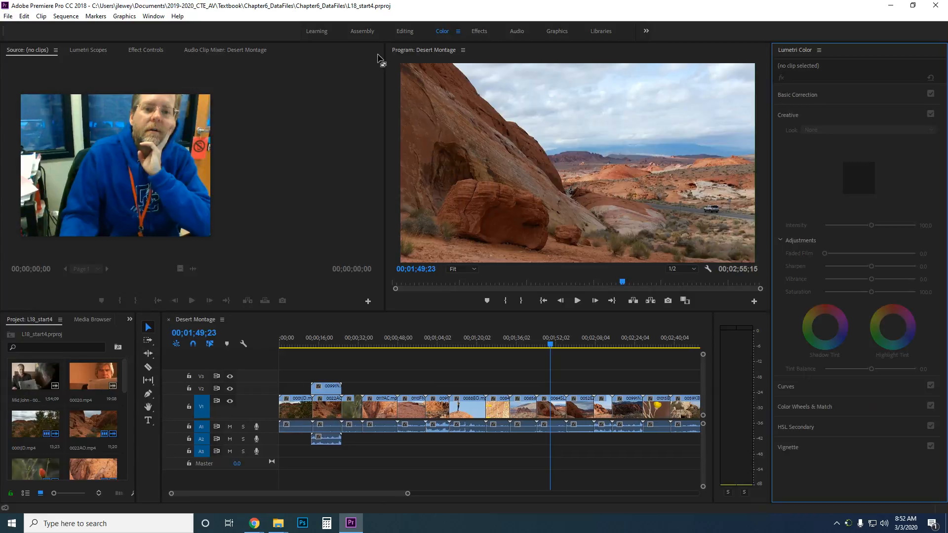
click(323, 31)
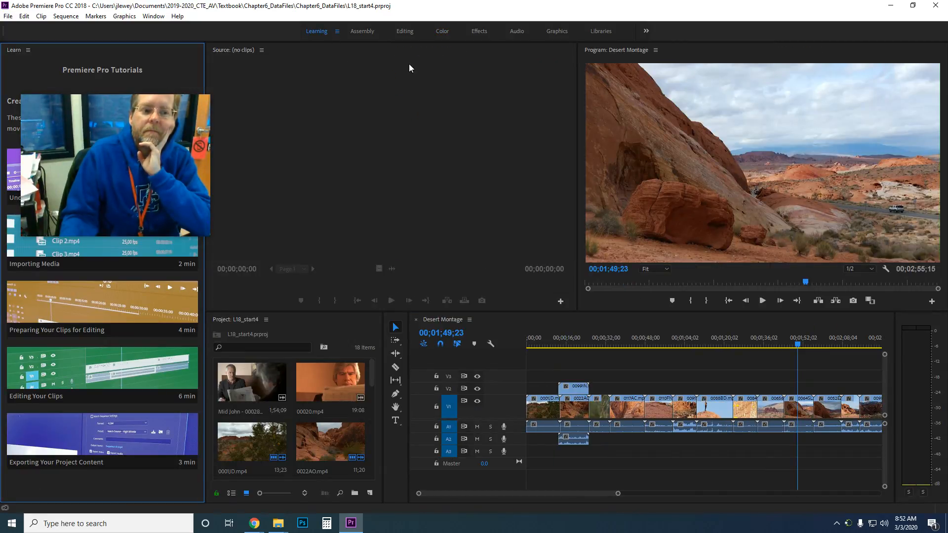
click(360, 33)
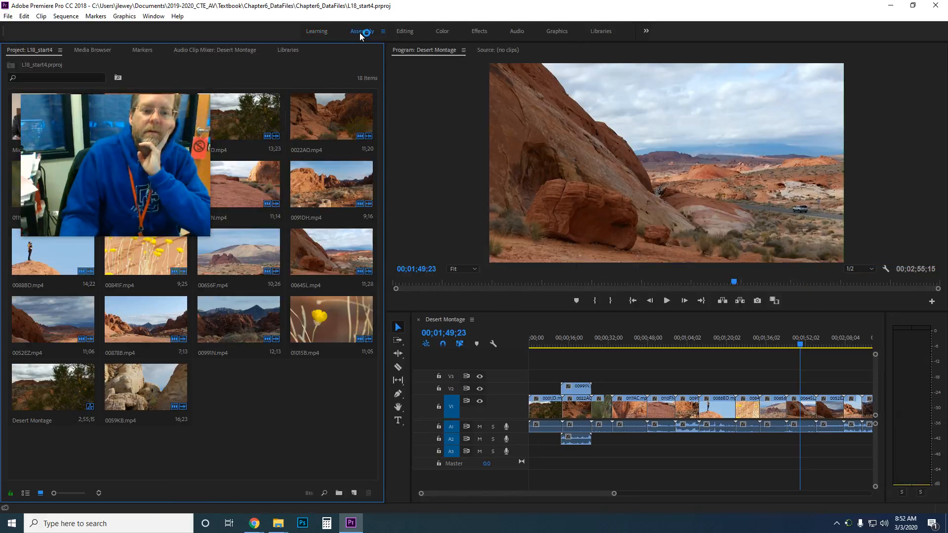
click(404, 31)
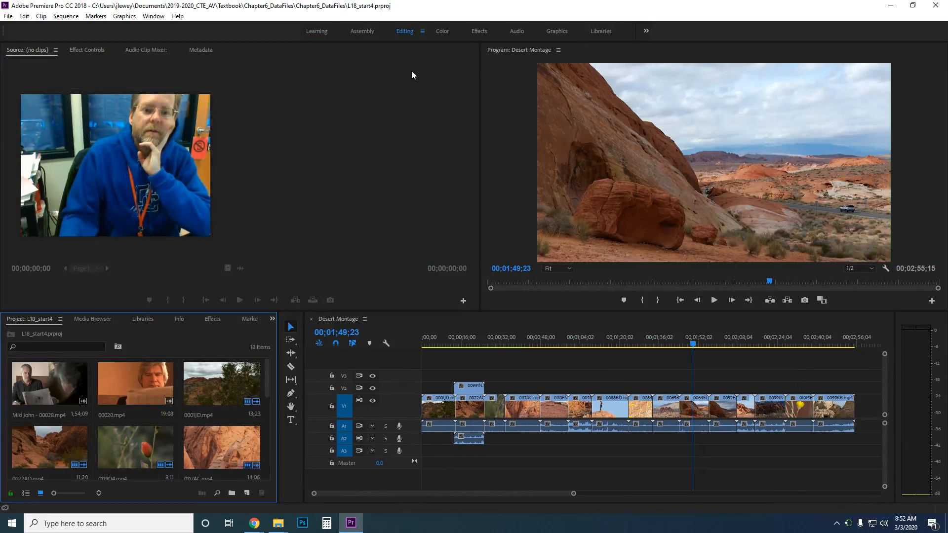
Review the File commands, including the options for creating new items and the export choices
click(7, 17)
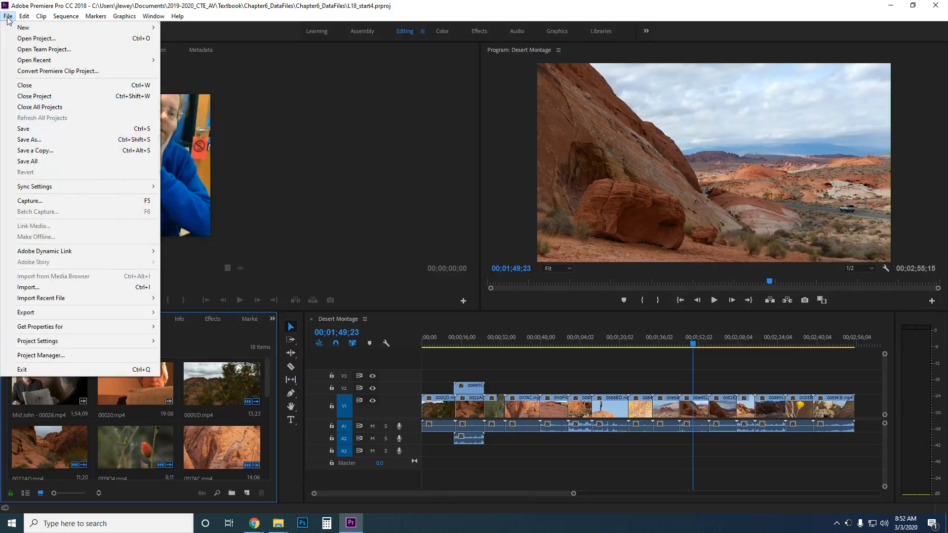
drag(182, 151, 908, 415)
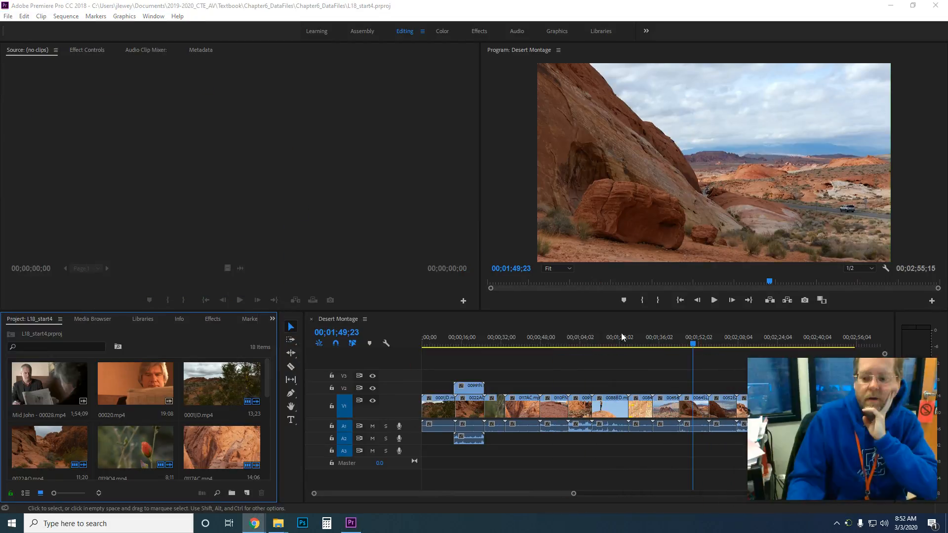
click(8, 16)
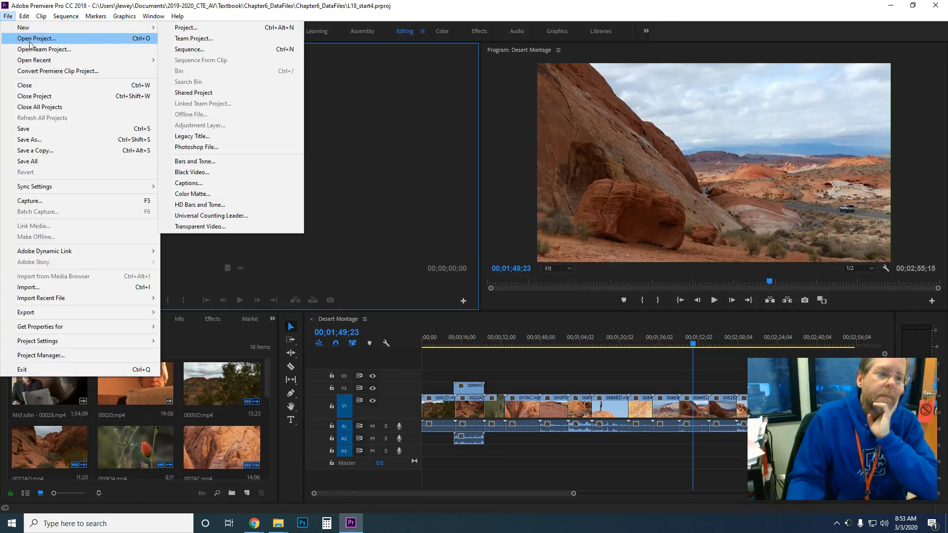
mouse_move(67, 191)
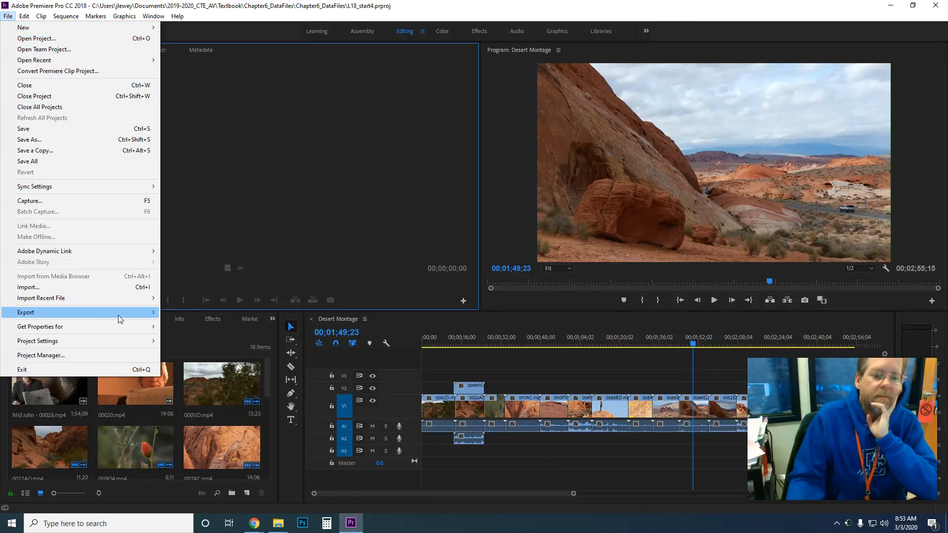
mouse_move(117, 315)
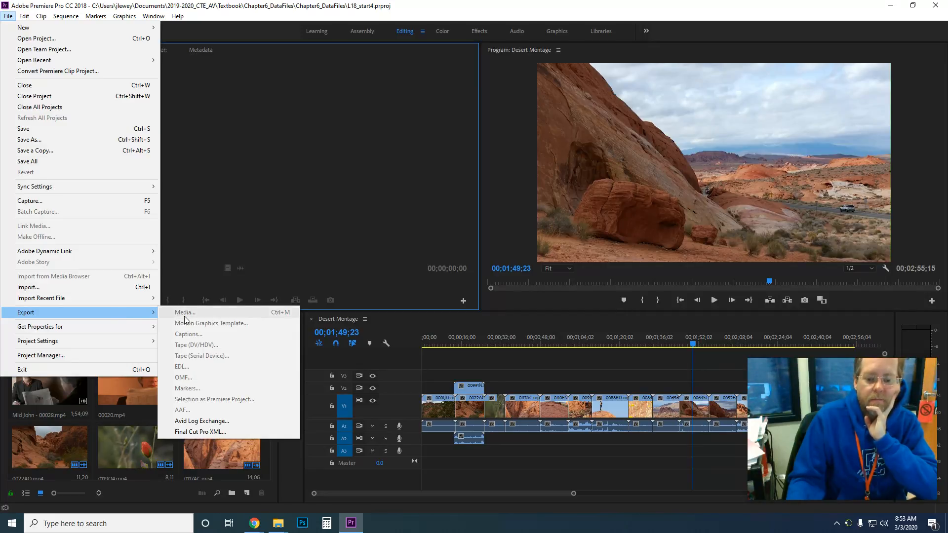
Move the playhead to the start of the Desert Montage sequence and select its clips across the video and audio tracks
click(692, 349)
drag(692, 344, 408, 351)
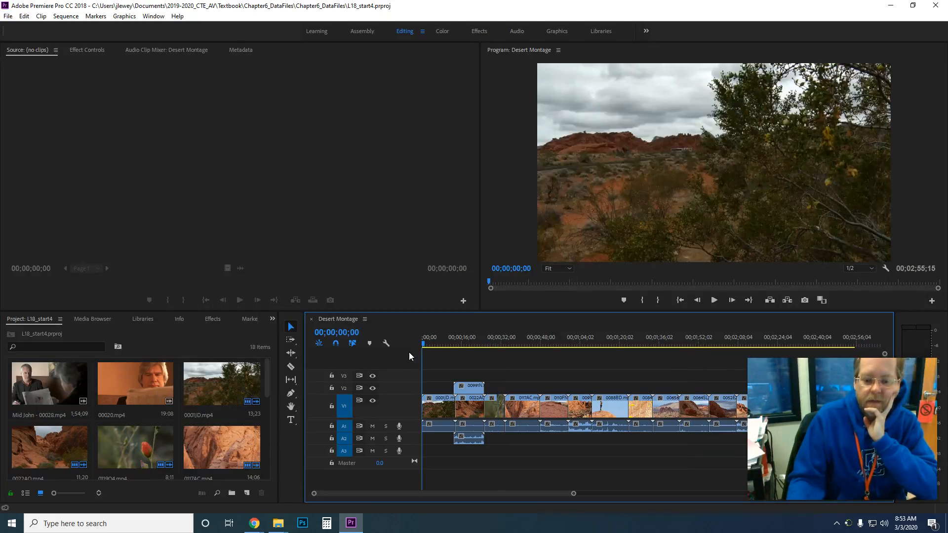
drag(435, 383, 740, 462)
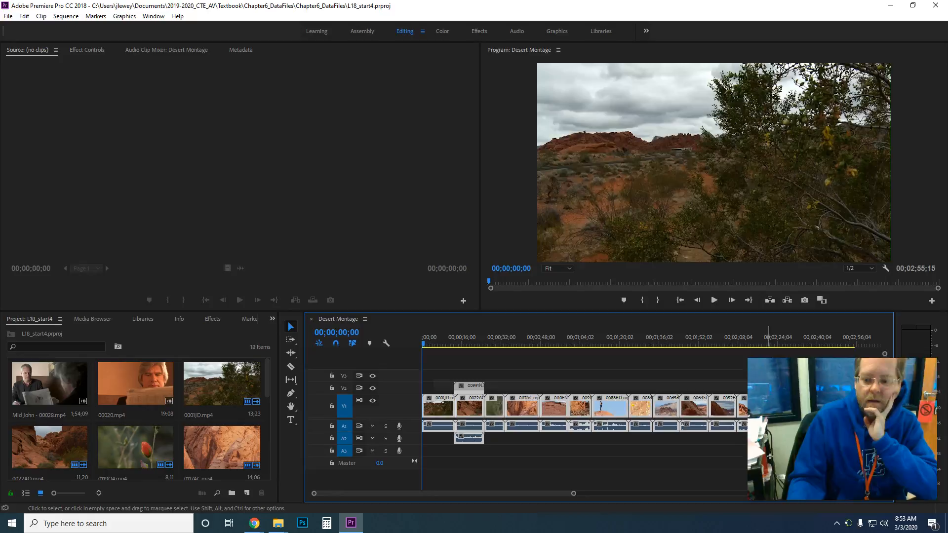
Open the media export settings for the sequence, review the available export formats, and cancel without exporting
click(8, 16)
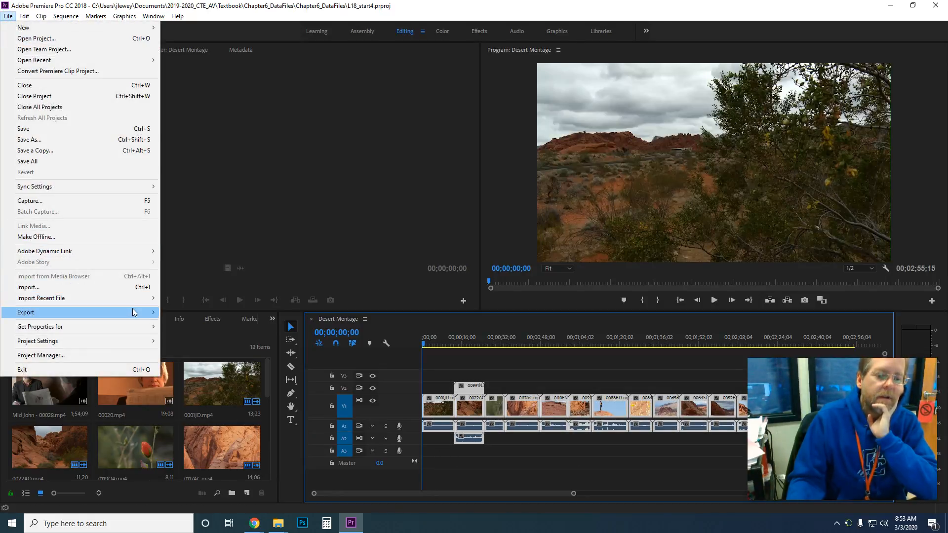
mouse_move(131, 312)
click(186, 313)
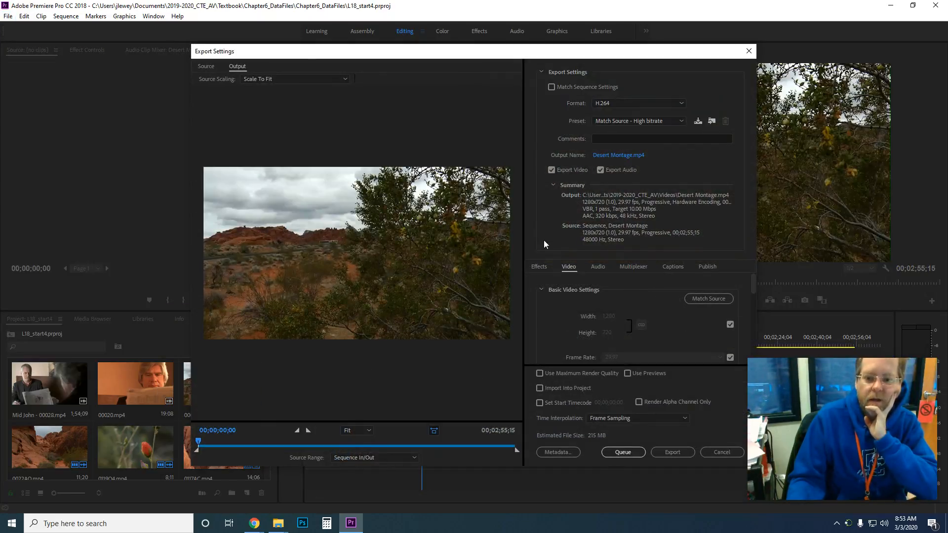
click(682, 104)
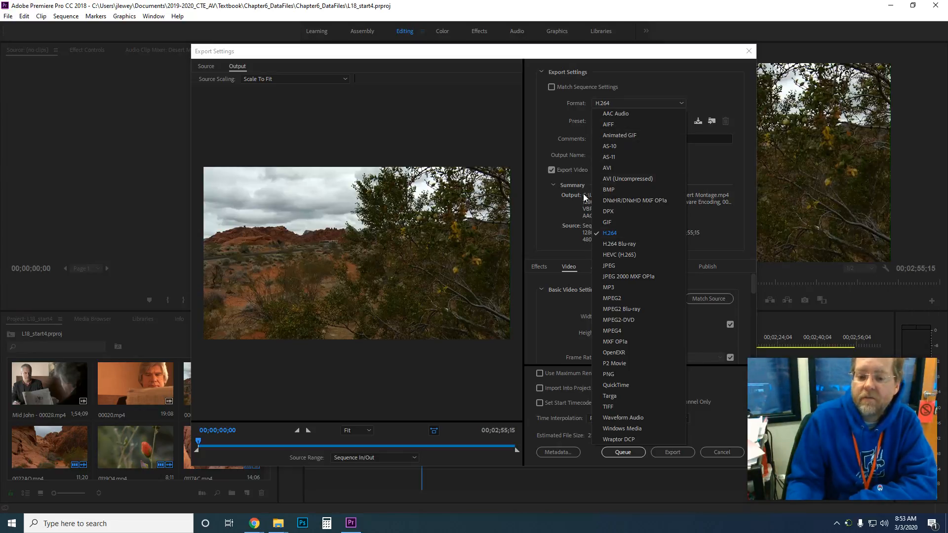
click(554, 226)
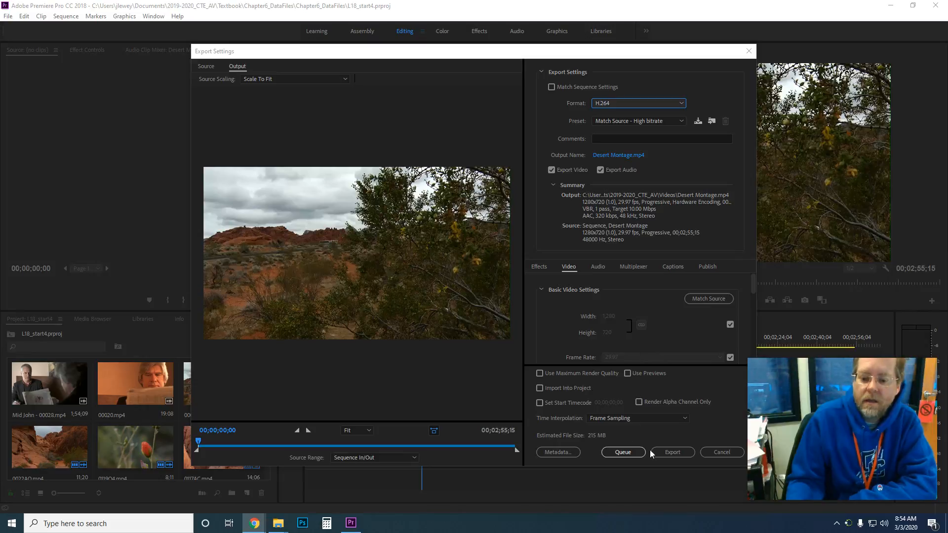
click(714, 451)
Look through the editing, clip, sequence, marker and graphics commands
click(24, 16)
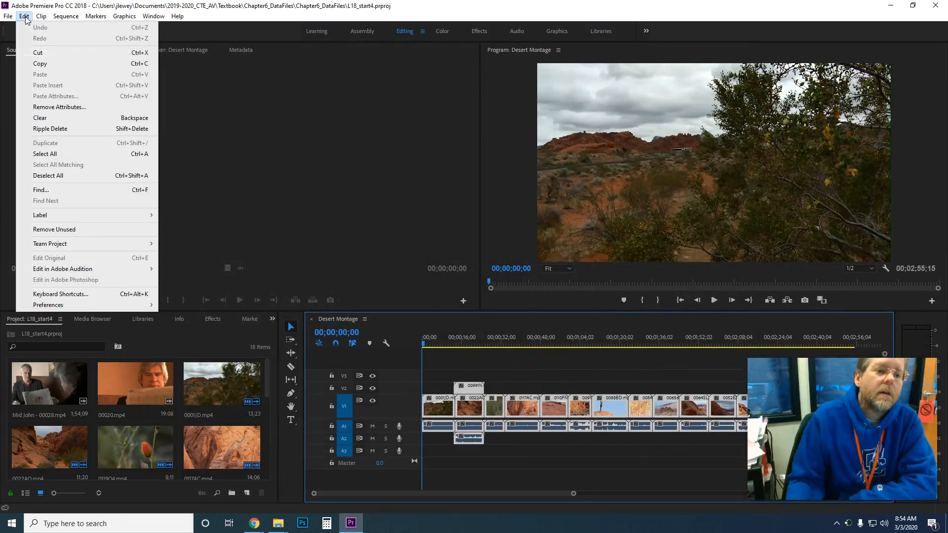
click(44, 17)
click(43, 17)
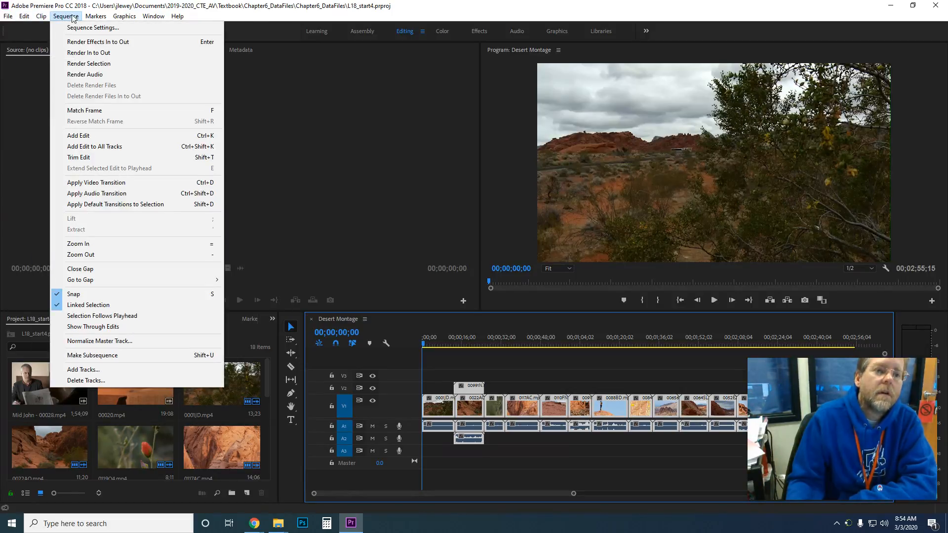
click(95, 16)
click(124, 17)
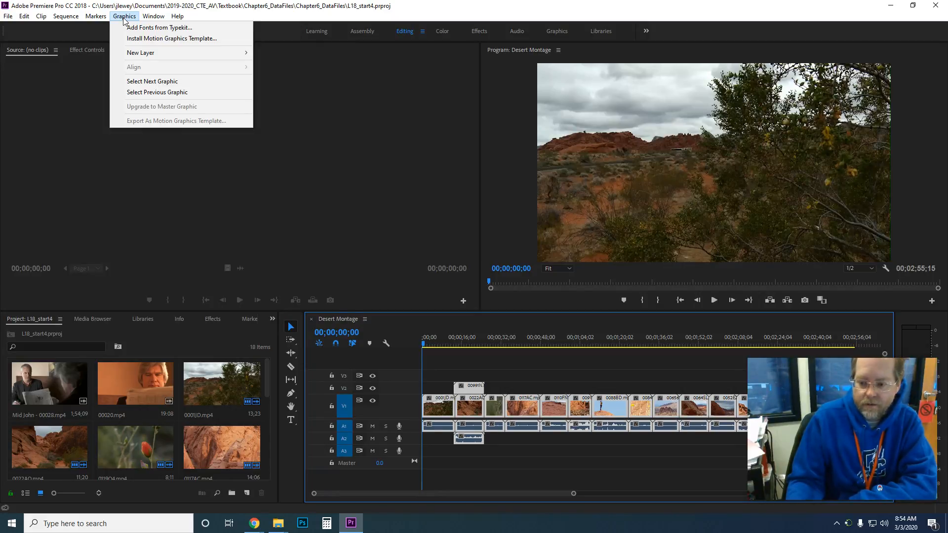
Show the Libraries panel, return to the Project panel, and review the list of panels that can be displayed
mouse_move(147, 18)
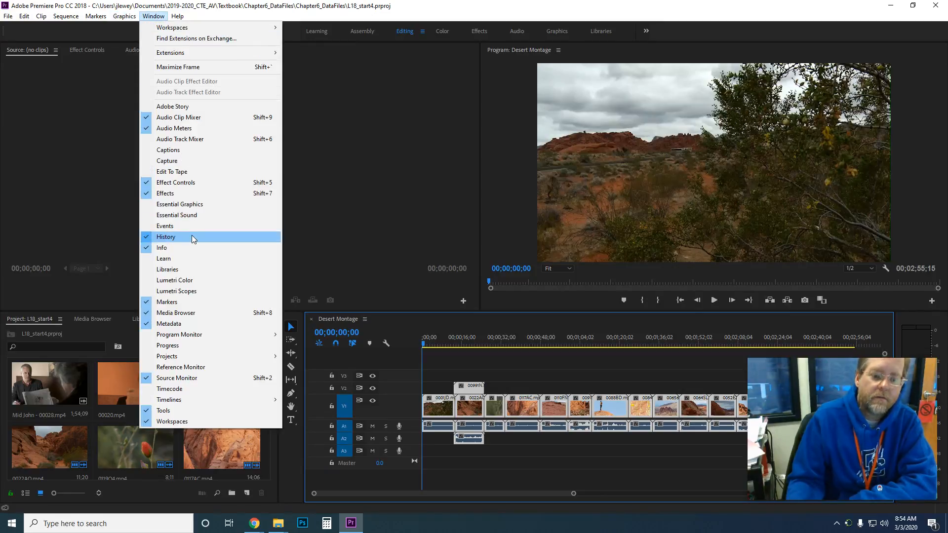
click(187, 271)
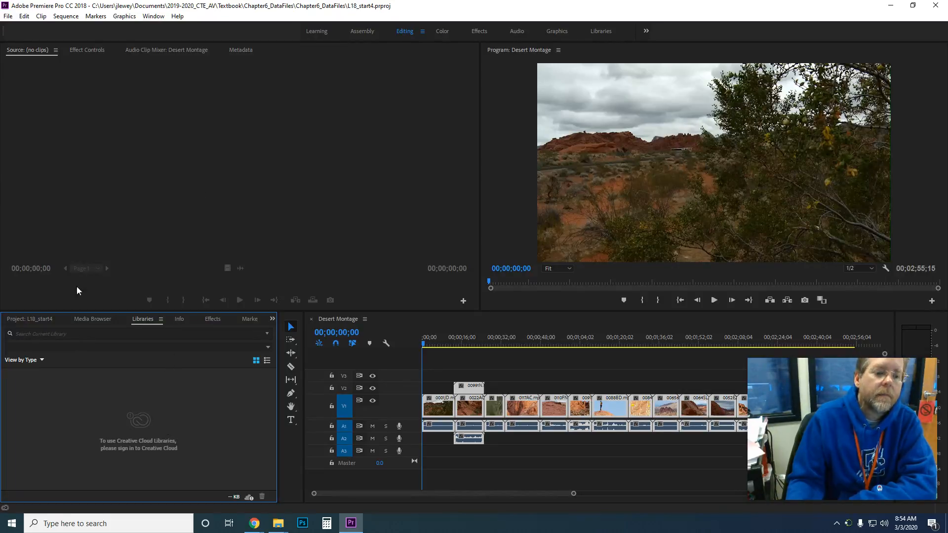
click(39, 322)
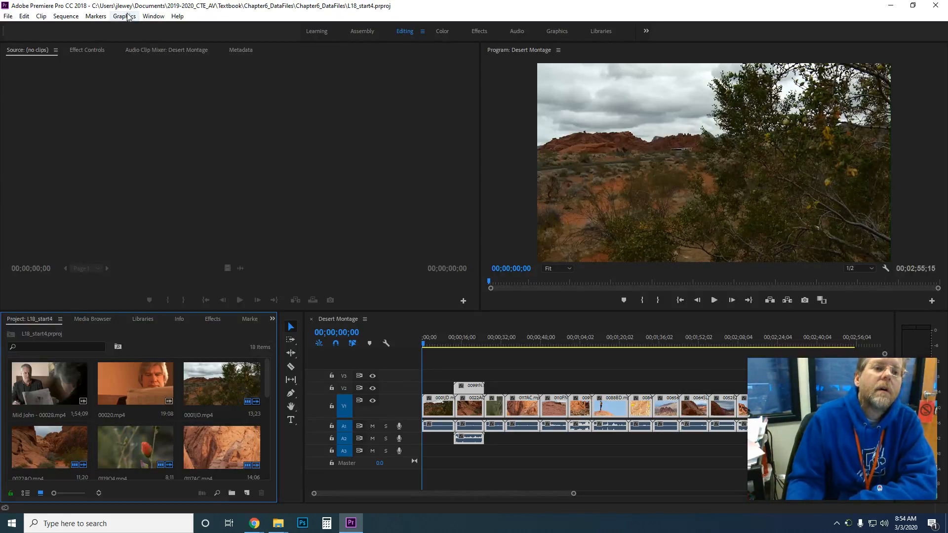
click(154, 16)
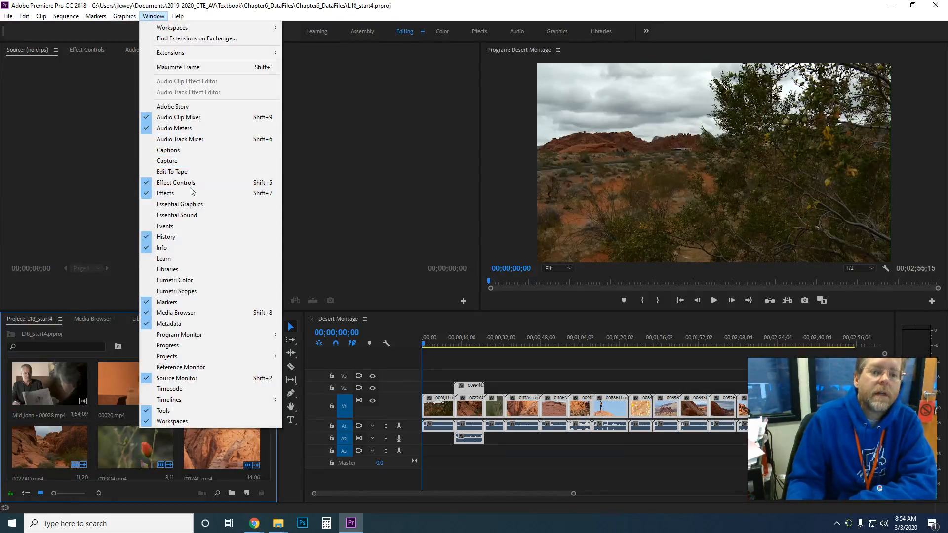
click(246, 236)
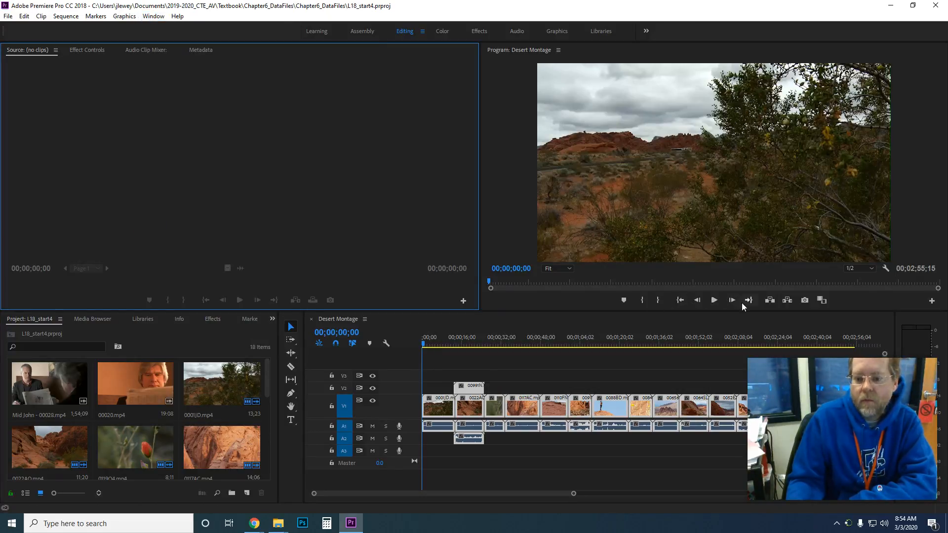
Play the sequence in the Program monitor, step by single frames, and resume playback
click(715, 301)
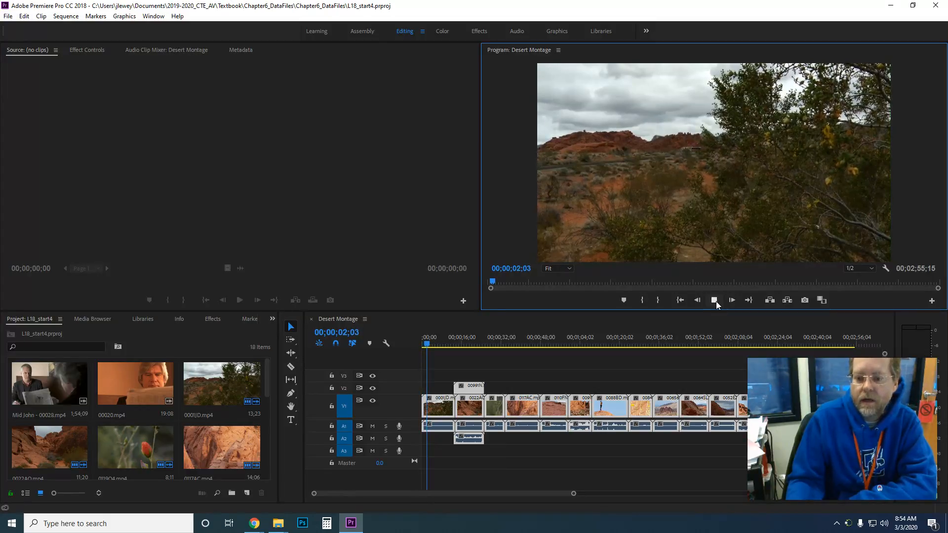
click(699, 301)
click(731, 300)
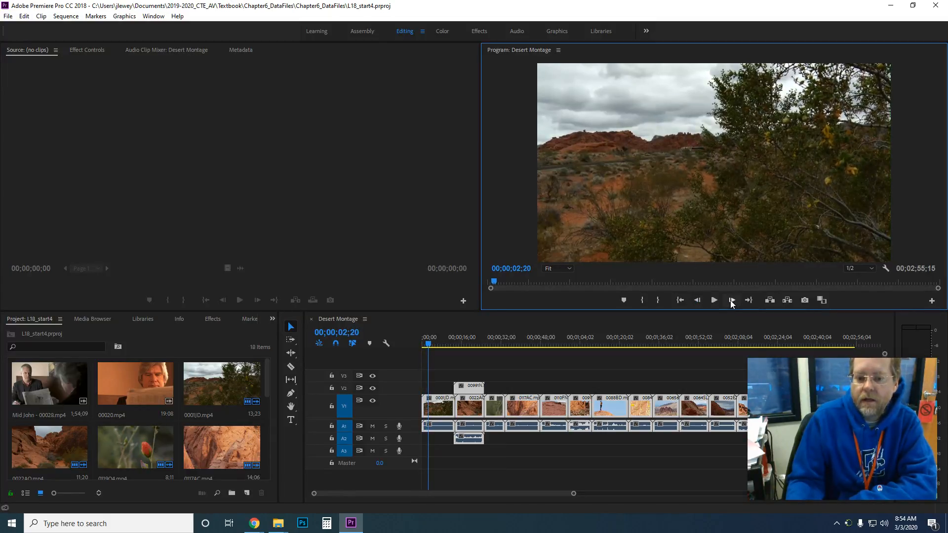
click(714, 300)
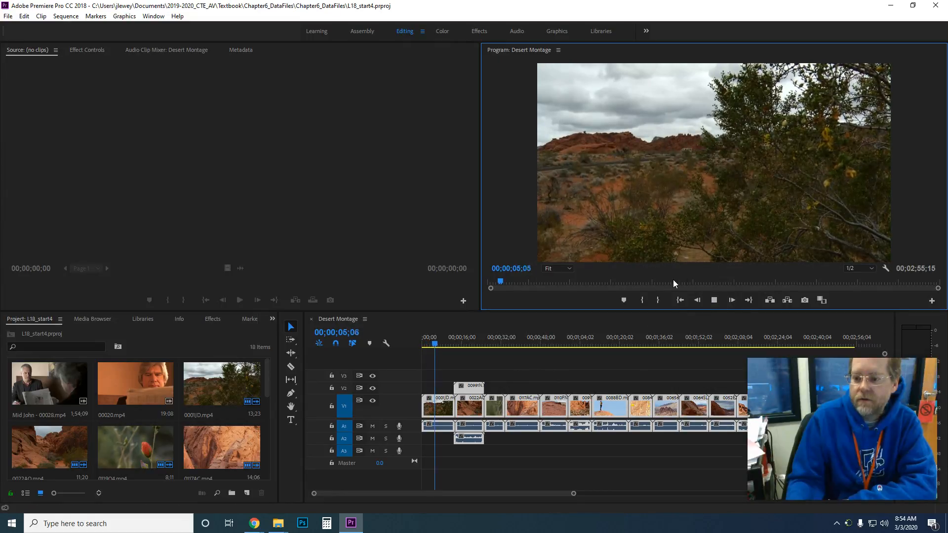
Split the red-flower clip once and the following 0117AC clip three times on V1 with the Razor tool
click(291, 367)
click(497, 401)
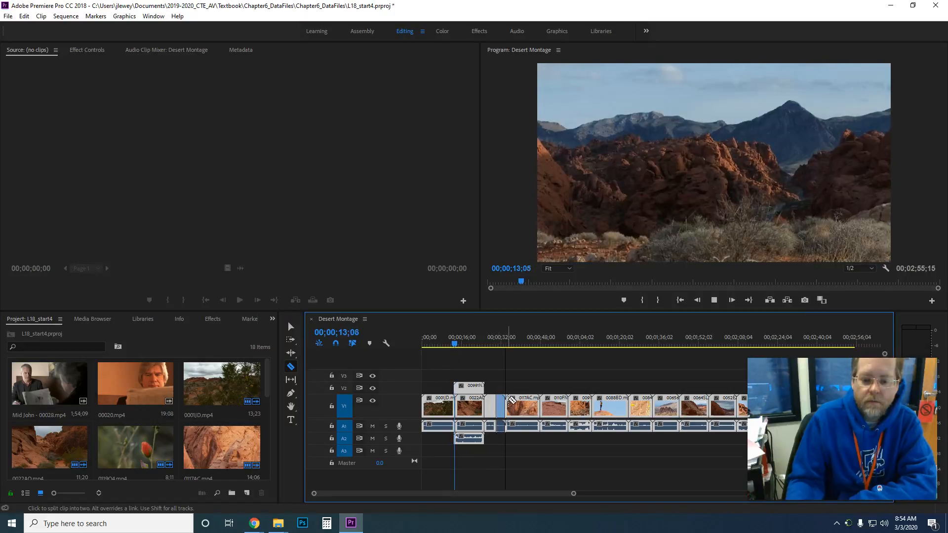
click(513, 402)
click(523, 403)
click(530, 402)
Switch back to the Selection tool and select one of the short segments cut from the 0117AC clip
click(292, 327)
click(525, 407)
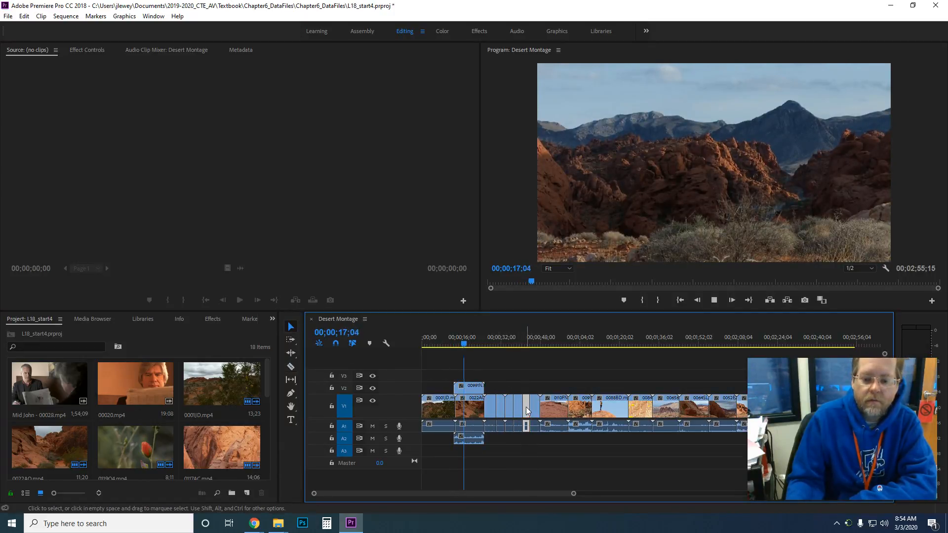
drag(528, 406, 535, 405)
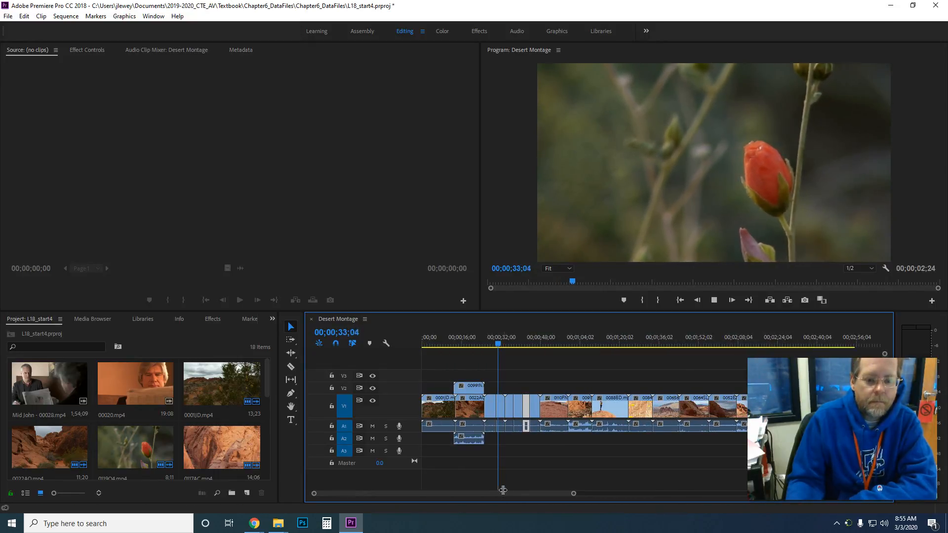
drag(795, 427, 830, 403)
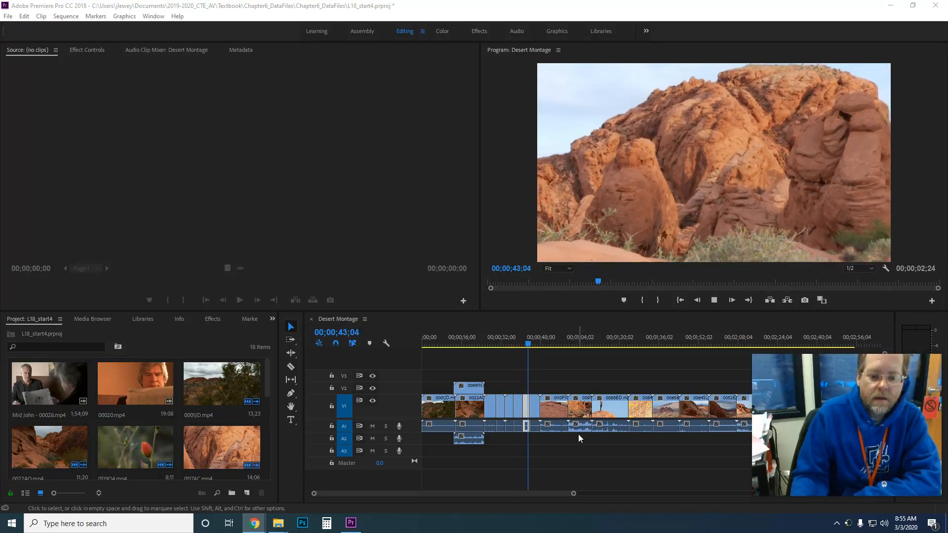
click(407, 424)
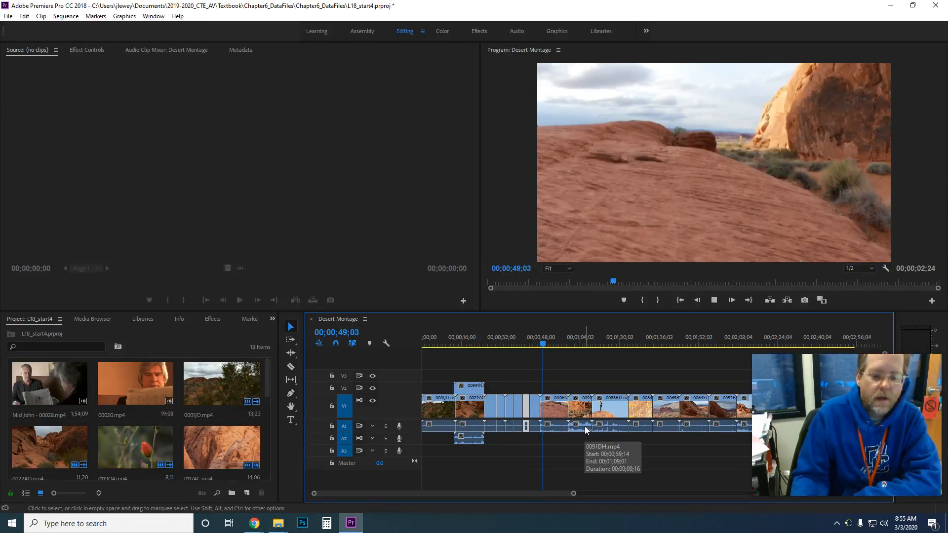
Stop playback and unlink the video and audio of the 0091DH.mp4 clip in the timeline
right_click(585, 427)
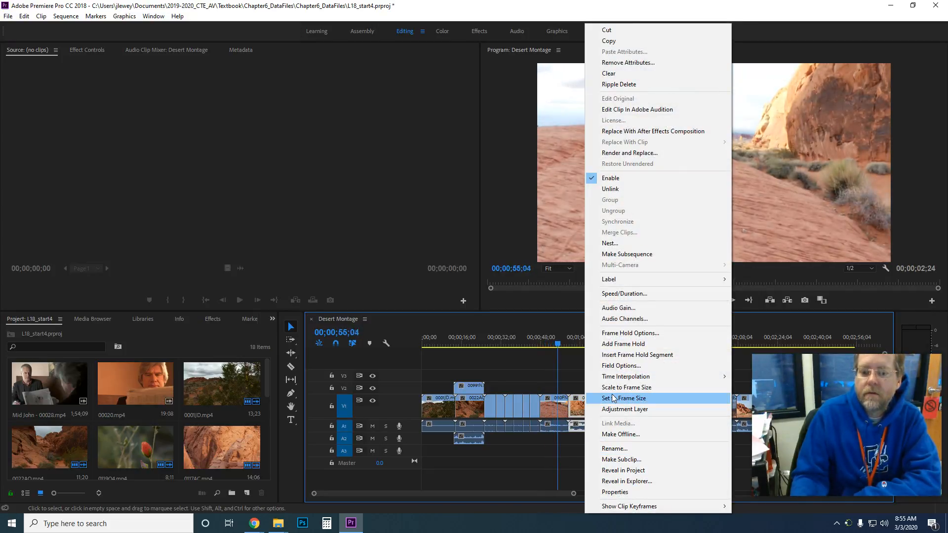
click(628, 188)
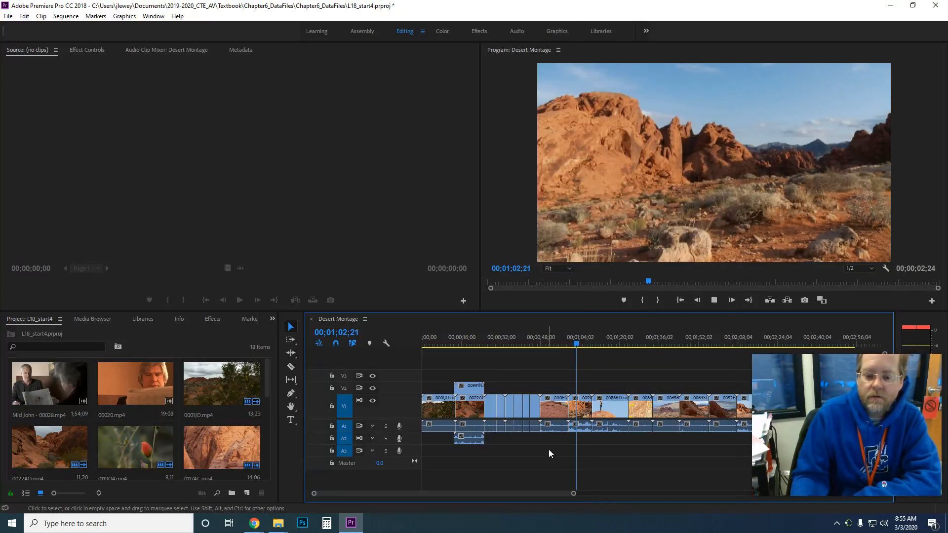
click(579, 412)
key(space)
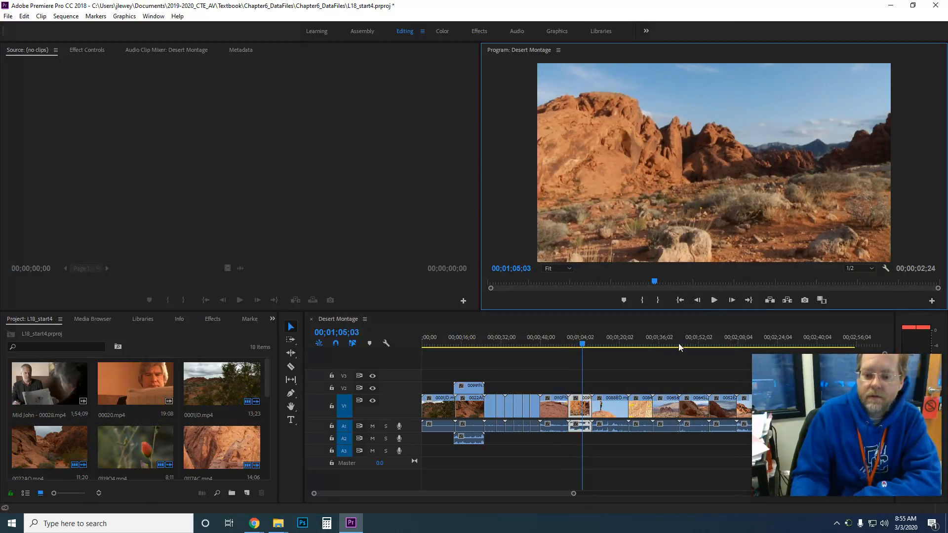
right_click(580, 406)
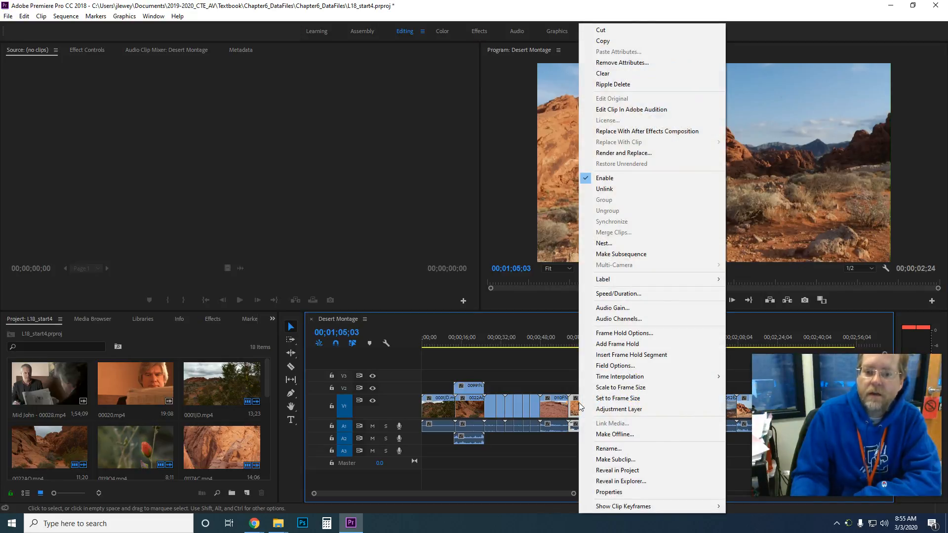
click(617, 191)
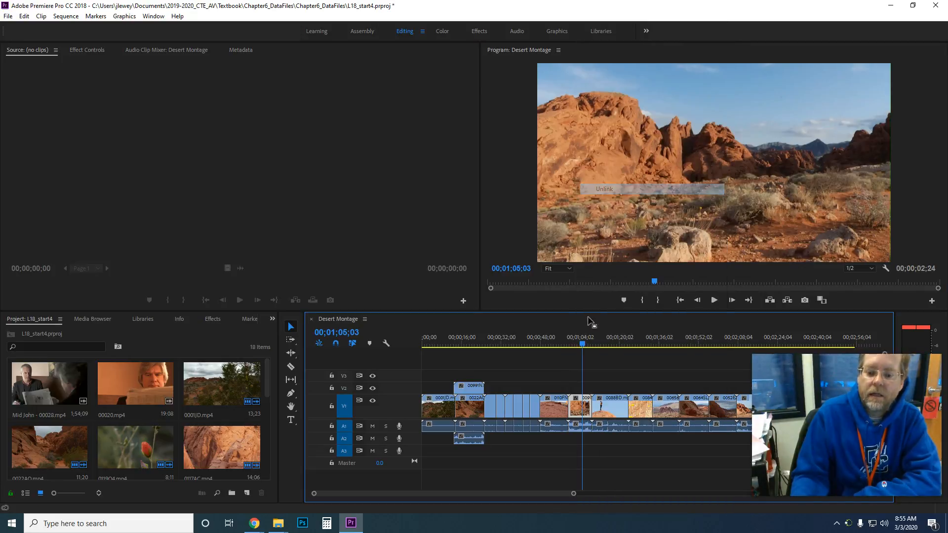
View the audio waveform of 0091DH.mp4 in the Source monitor and delete that clip's unlinked audio from track A1
double_click(574, 431)
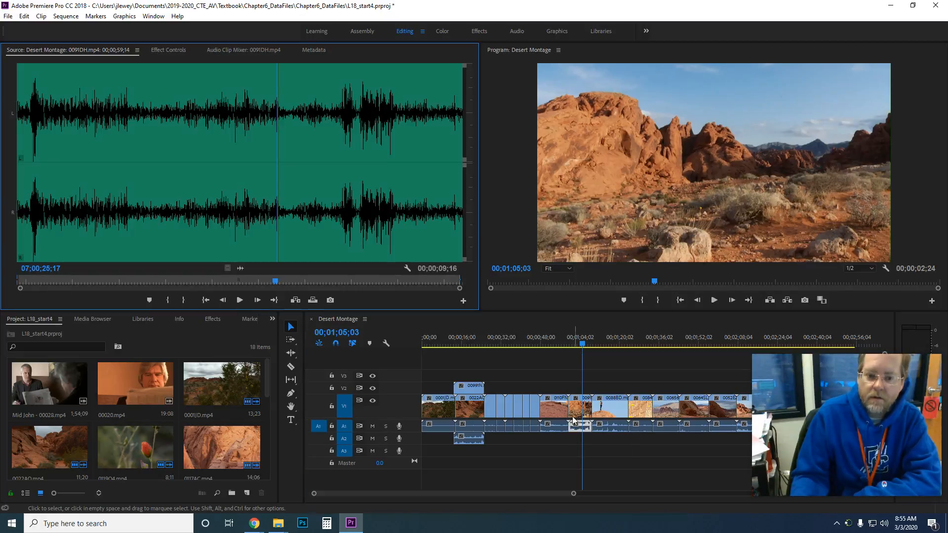
click(551, 440)
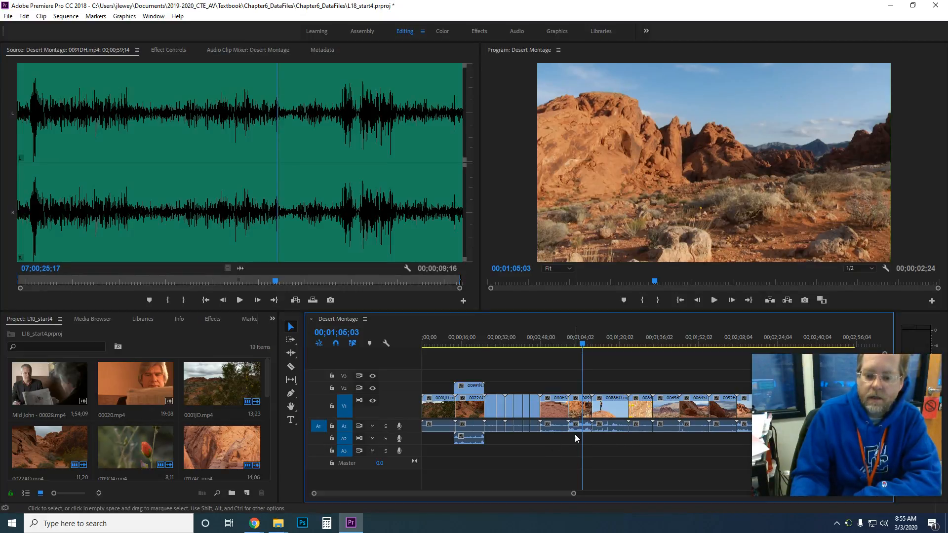
key(Delete)
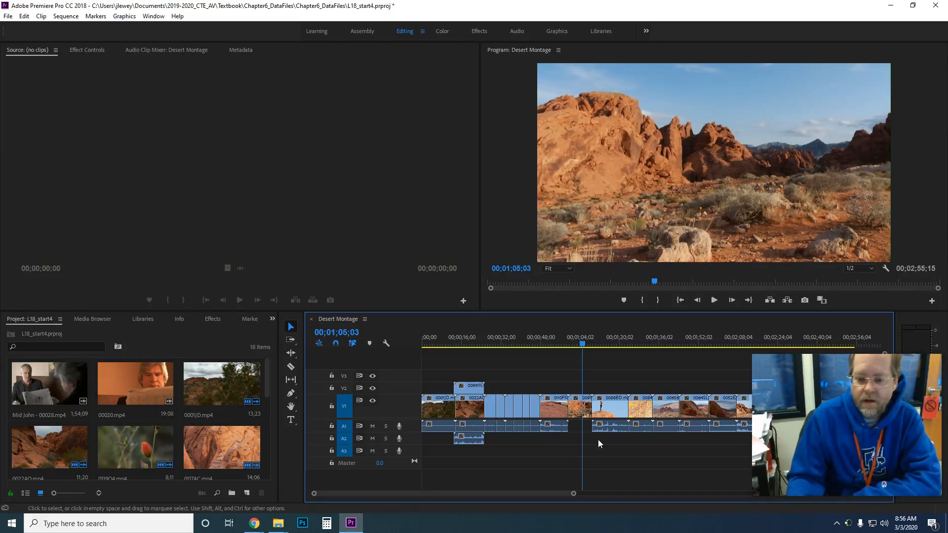
Scrub the playhead to 00;01;04;24 over the clip without audio, select the following clip with its linked audio, and clear the selection
click(590, 345)
drag(592, 346, 583, 348)
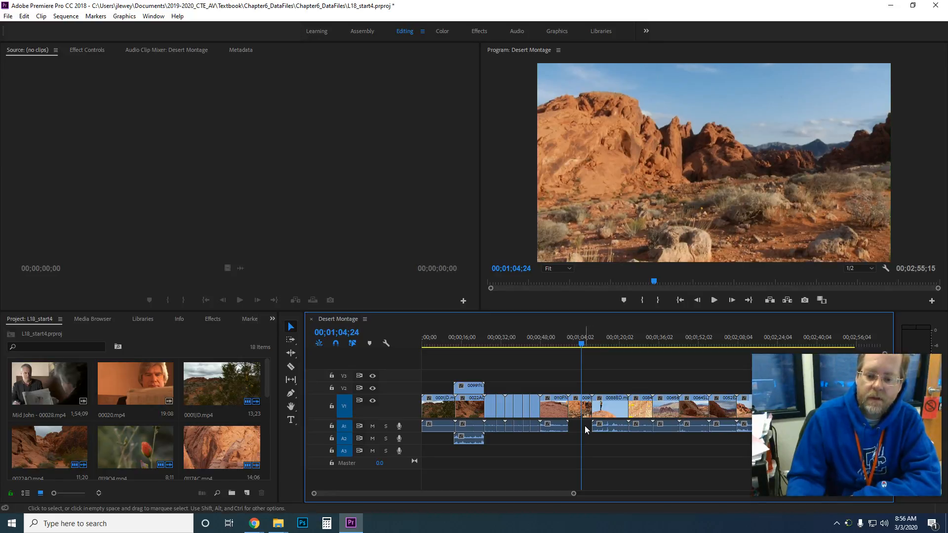
click(610, 408)
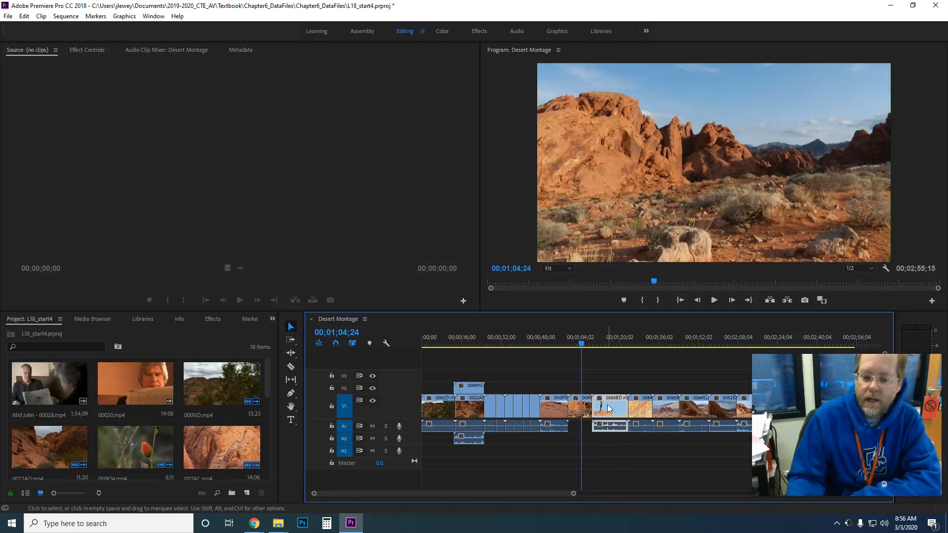
click(585, 434)
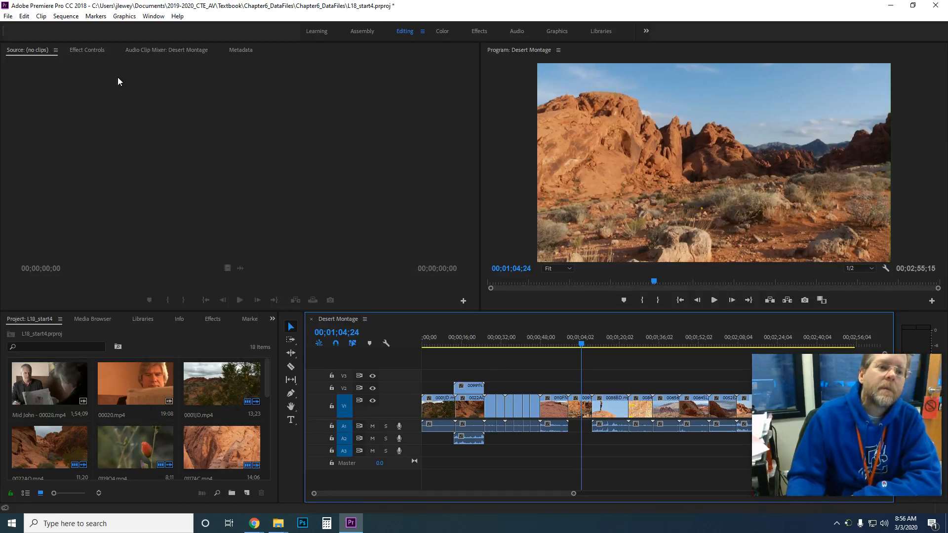
Undo the audio deletion, the unlinking and all the razor cuts, back to the sequence's last saved state
click(24, 17)
click(29, 28)
click(25, 17)
click(27, 30)
click(25, 18)
click(30, 28)
click(25, 17)
click(30, 26)
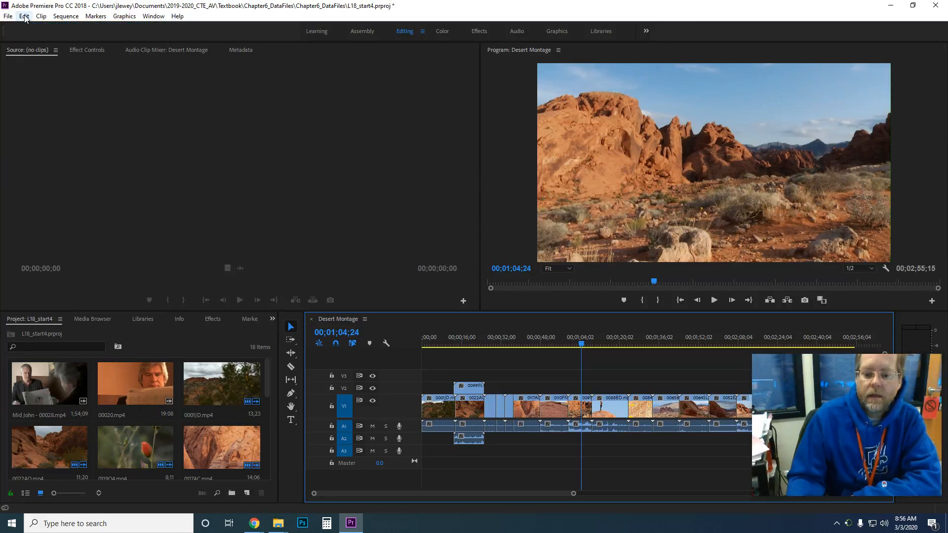
click(25, 17)
click(30, 28)
click(25, 17)
click(34, 29)
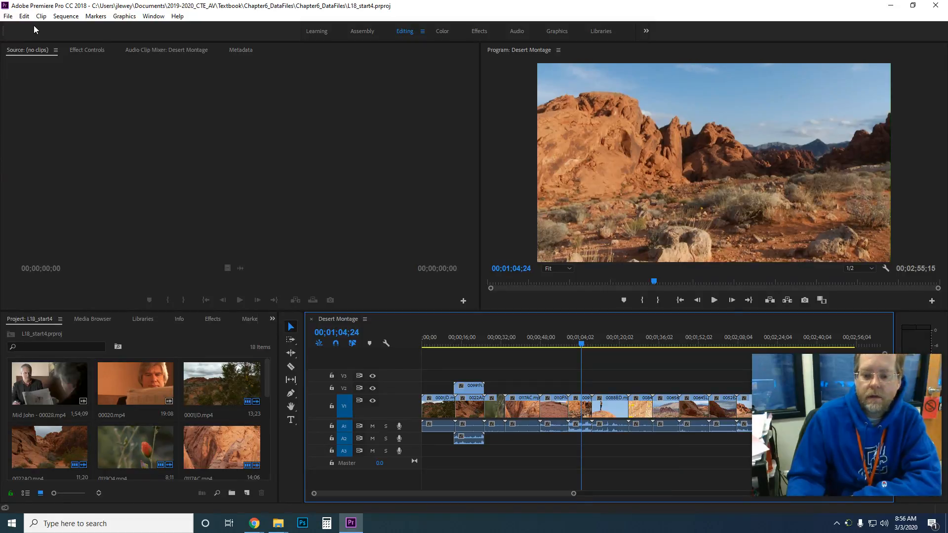
Hide video track V2 to check its effect over the 0022AO clip, show the track again, and scrub to 00;00;17;23
drag(583, 348, 559, 397)
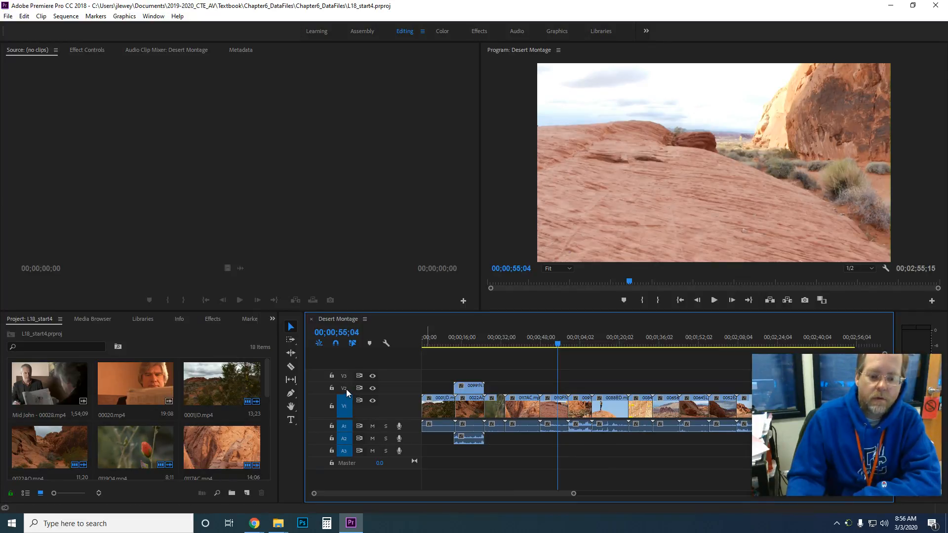
click(371, 390)
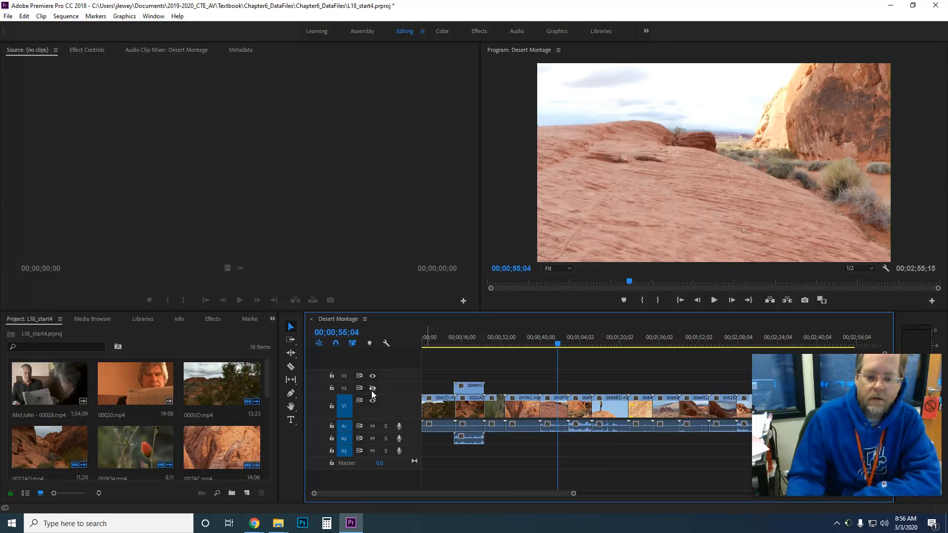
click(468, 338)
click(372, 389)
drag(452, 344, 465, 345)
Move the V2 clip slightly later to line up with the start of the 0022AO clip below, and deselect it
click(472, 387)
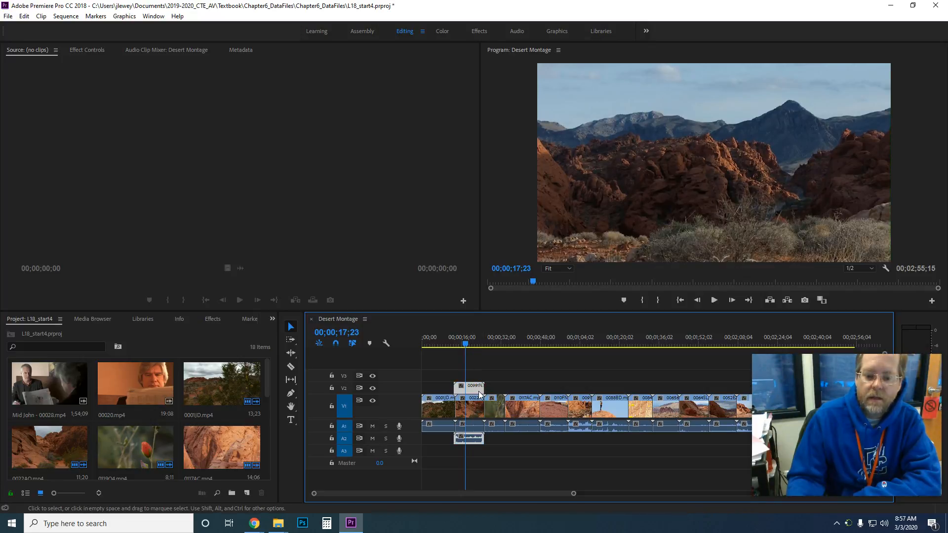
mouse_move(482, 392)
mouse_down()
mouse_move(506, 394)
mouse_move(472, 395)
mouse_up()
mouse_move(472, 386)
mouse_down()
mouse_move(502, 392)
mouse_move(473, 393)
mouse_up()
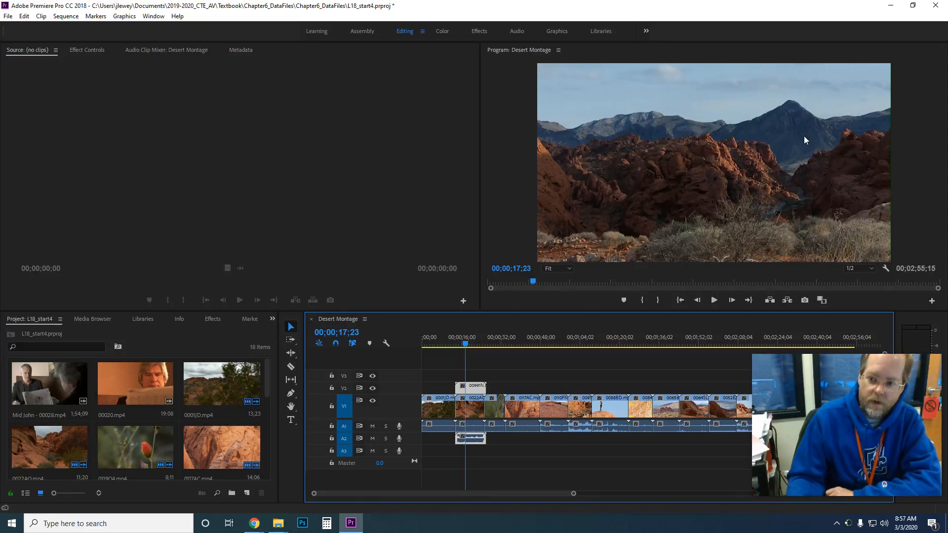
click(505, 378)
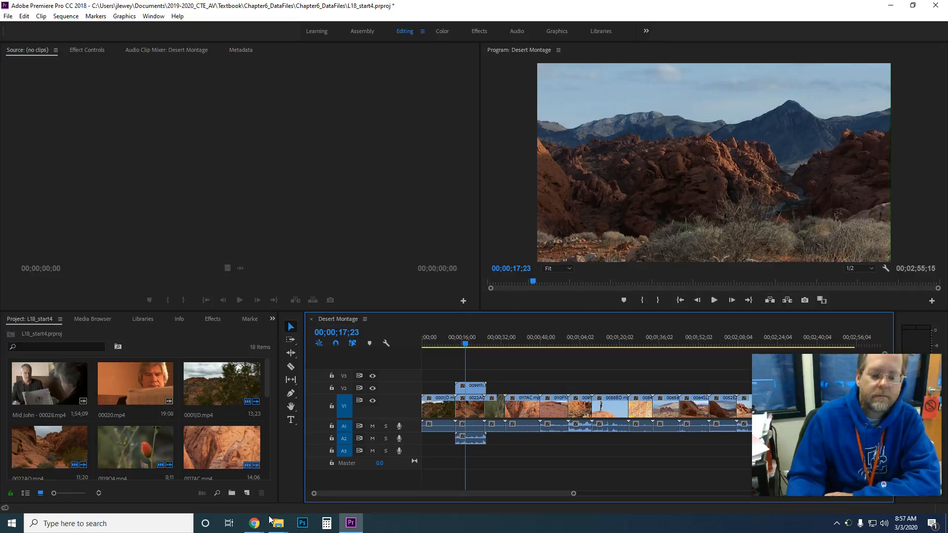
mouse_move(253, 526)
click(301, 489)
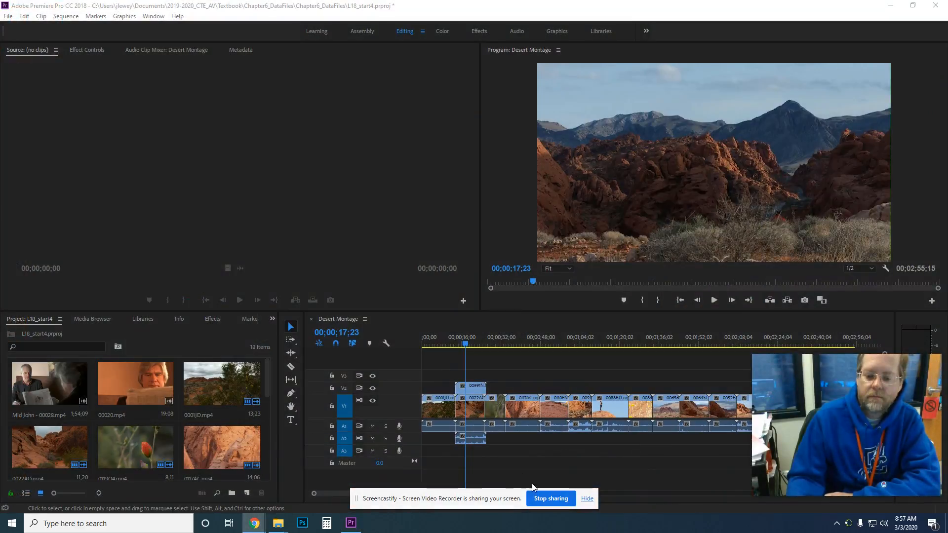